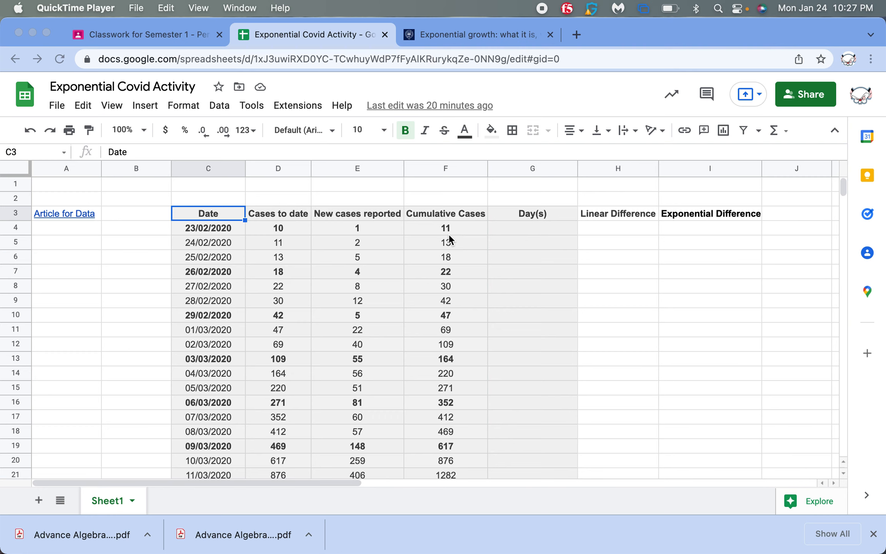
- Enter the day numbers 0, 1, 2 and 3 by hand in cells G4 to G7 of the Day(s) column
{"action": "left_click", "coordinate": [514, 227]}
{"action": "left_click", "coordinate": [198, 230]}
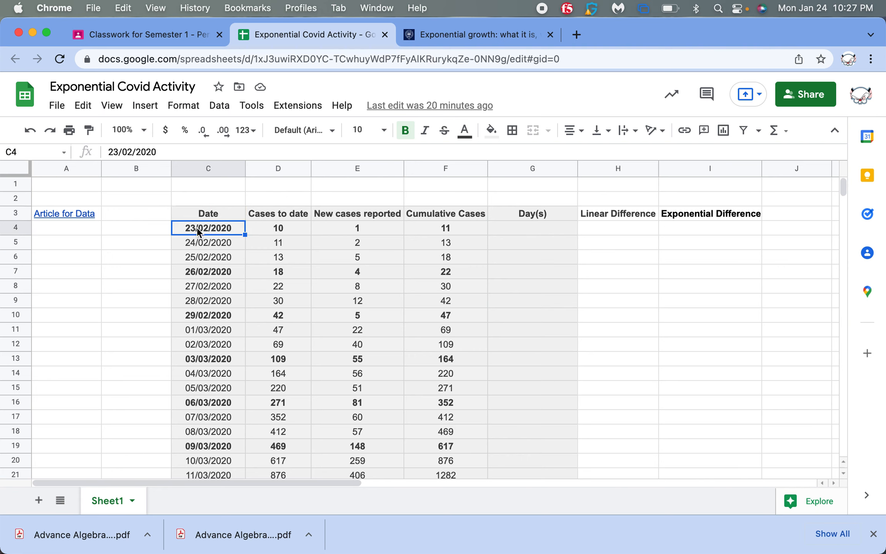
{"action": "left_click", "coordinate": [165, 230]}
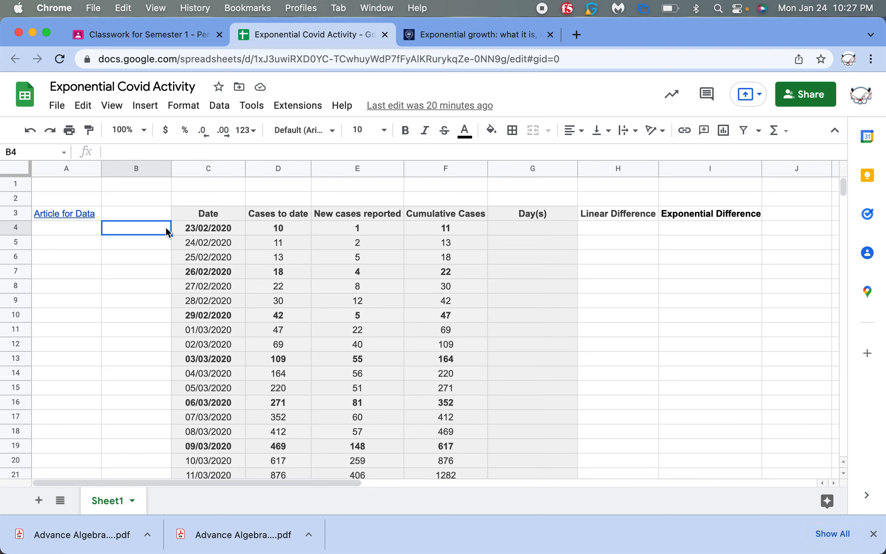
{"action": "left_click", "coordinate": [193, 232]}
{"action": "left_click", "coordinate": [518, 233]}
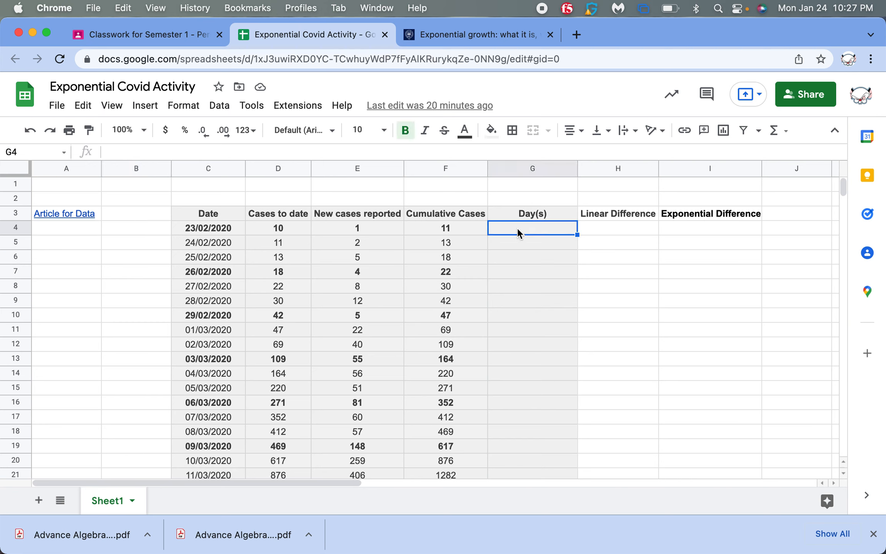
{"action": "type", "text": "0"}
{"action": "key", "text": "Return"}
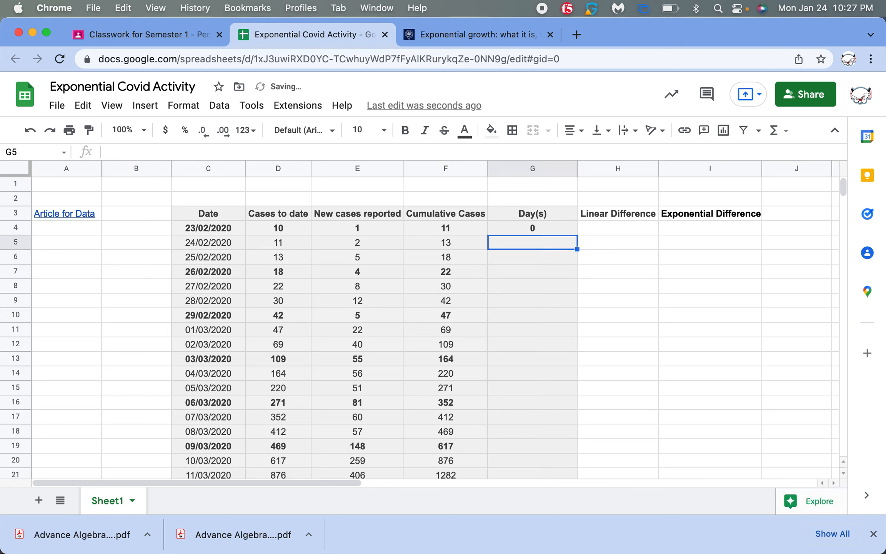
{"action": "type", "text": "1"}
{"action": "key", "text": "Return"}
{"action": "type", "text": "23"}
{"action": "key", "text": "BackSpace"}
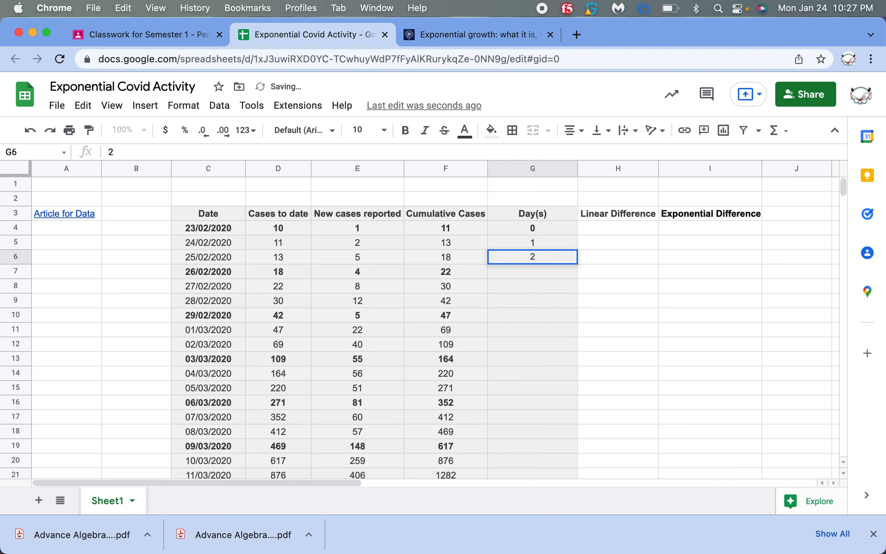
{"action": "key", "text": "Return"}
{"action": "type", "text": "3"}
{"action": "key", "text": "Return"}
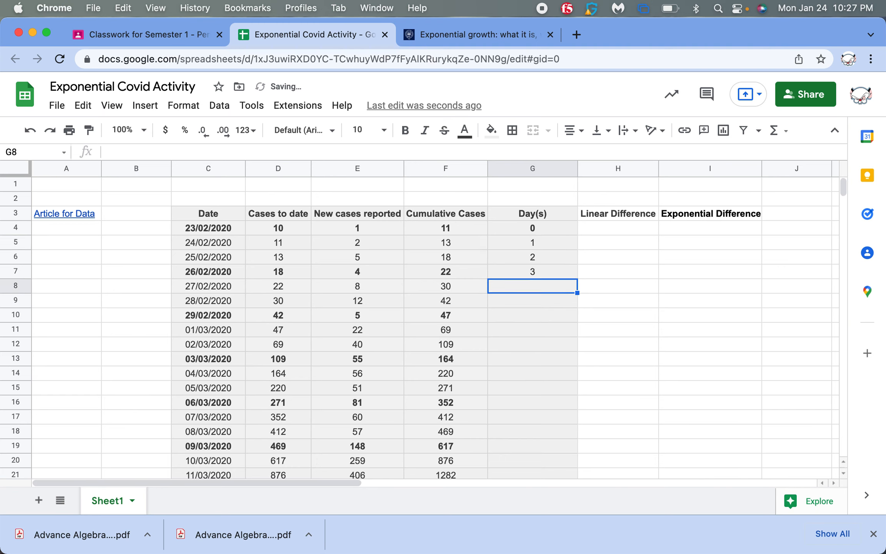
- Clear the hand-entered day numbers from cells G7 up to G4
{"action": "key", "text": "Up"}
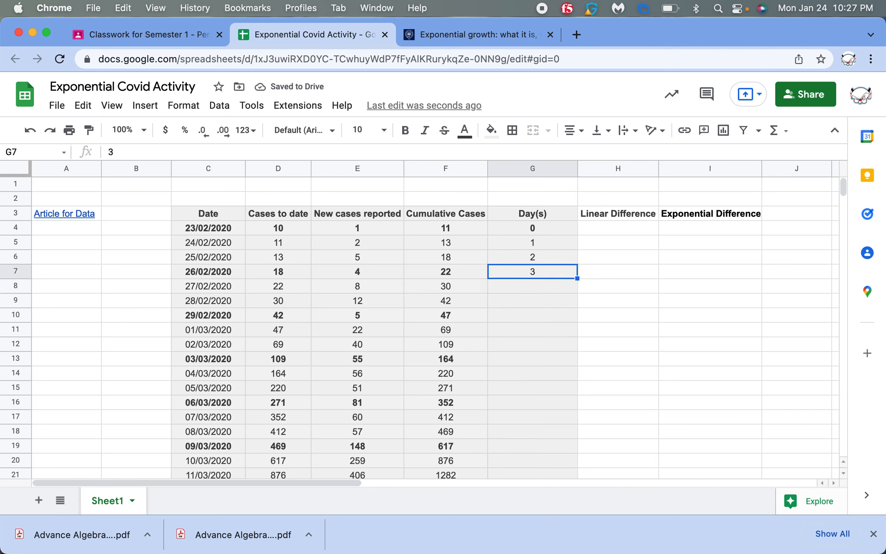
{"action": "key", "text": "BackSpace"}
{"action": "key", "text": "Up"}
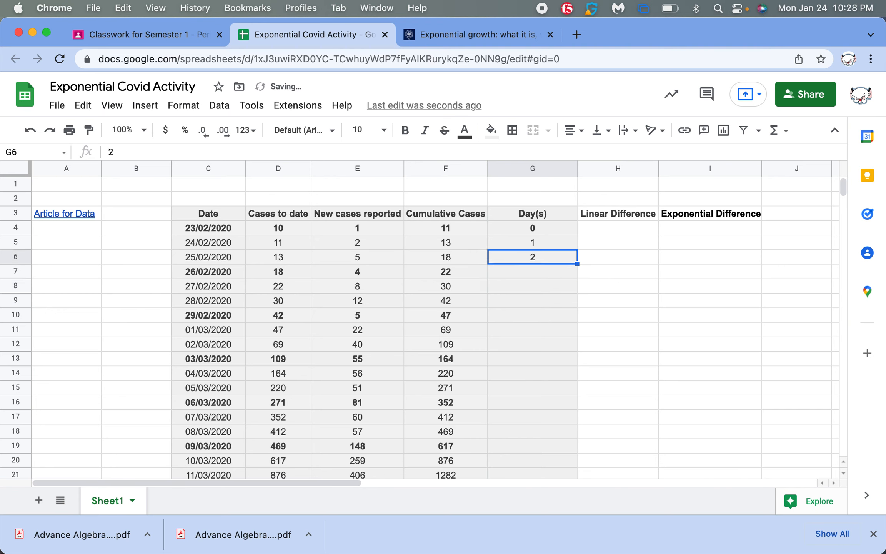
{"action": "key", "text": "BackSpace"}
{"action": "key", "text": "Up"}
{"action": "key", "text": "BackSpace"}
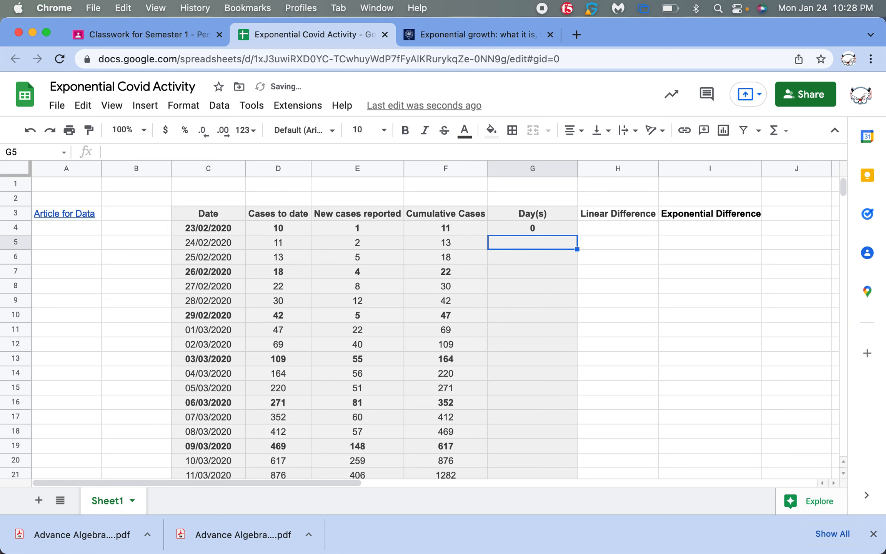
{"action": "key", "text": "Up"}
{"action": "key", "text": "BackSpace"}
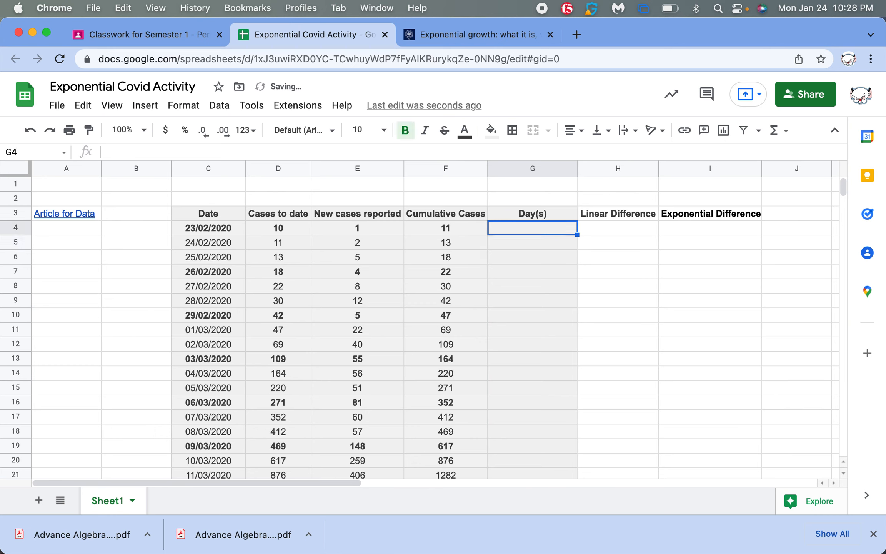
- Enter 0 as the starting day in cell G4 of the Day(s) column
{"action": "type", "text": "0"}
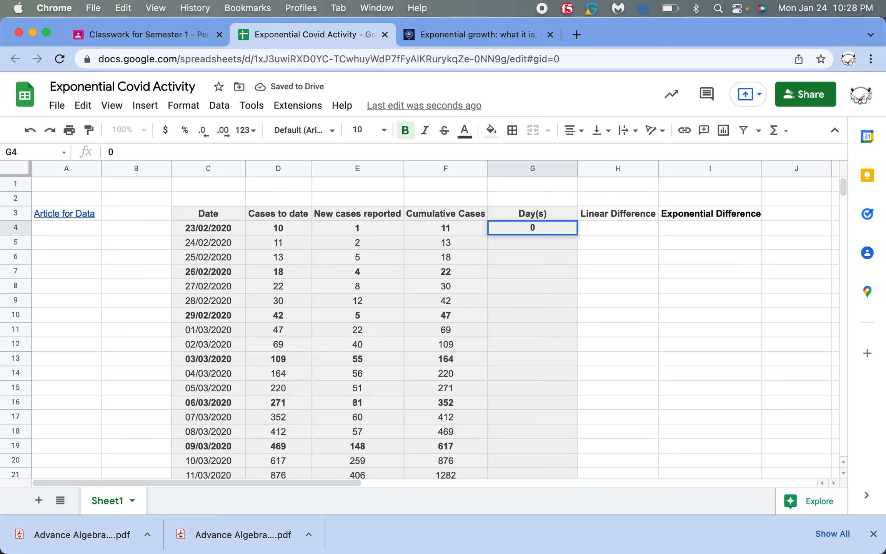
{"action": "key", "text": "Return"}
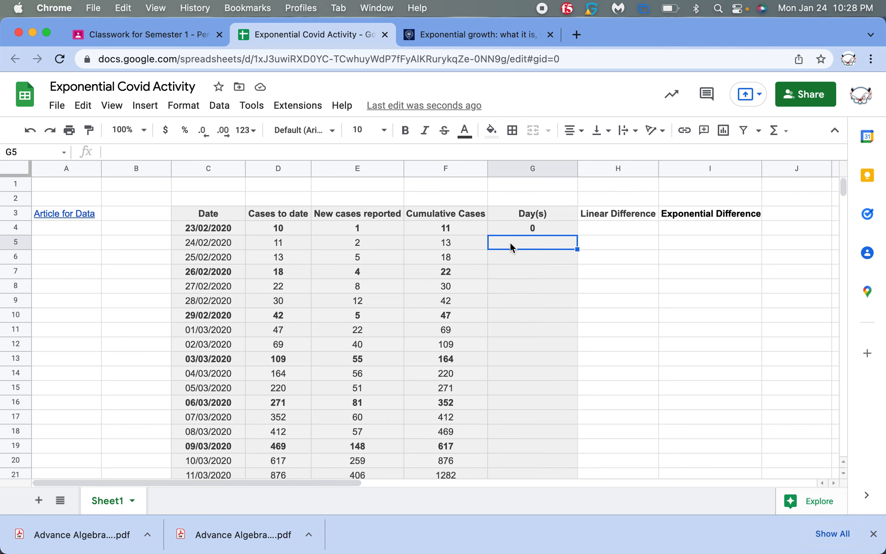
- Enter 2 in cell G5 of the Day(s) column and clear it again
{"action": "type", "text": "2"}
{"action": "key", "text": "Return"}
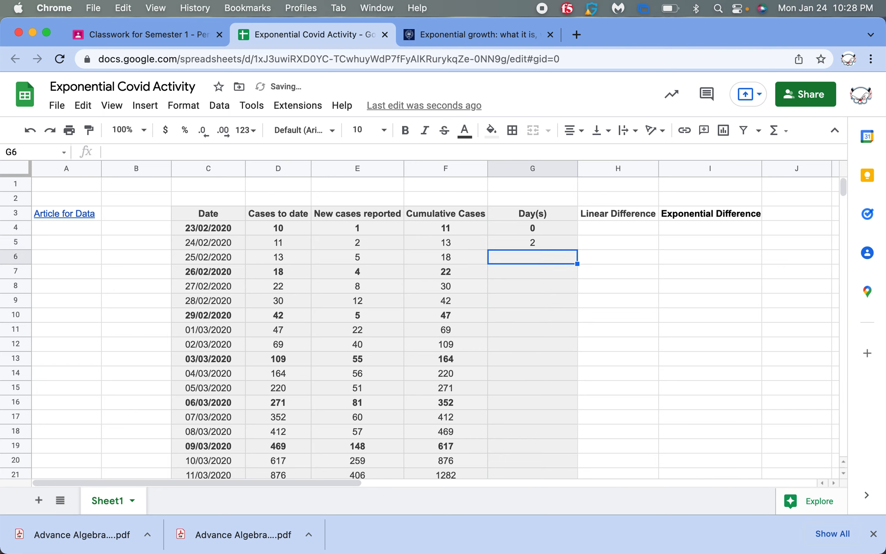
{"action": "key", "text": "Up"}
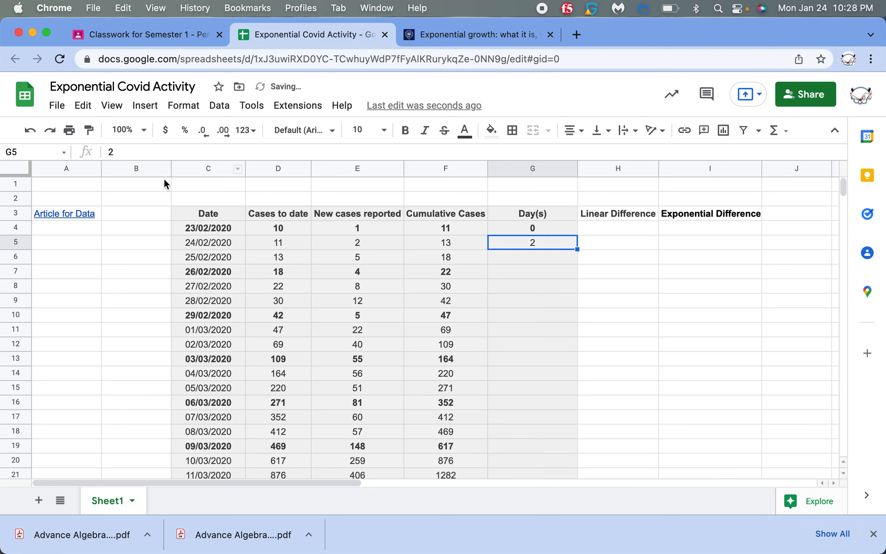
{"action": "key", "text": "Delete"}
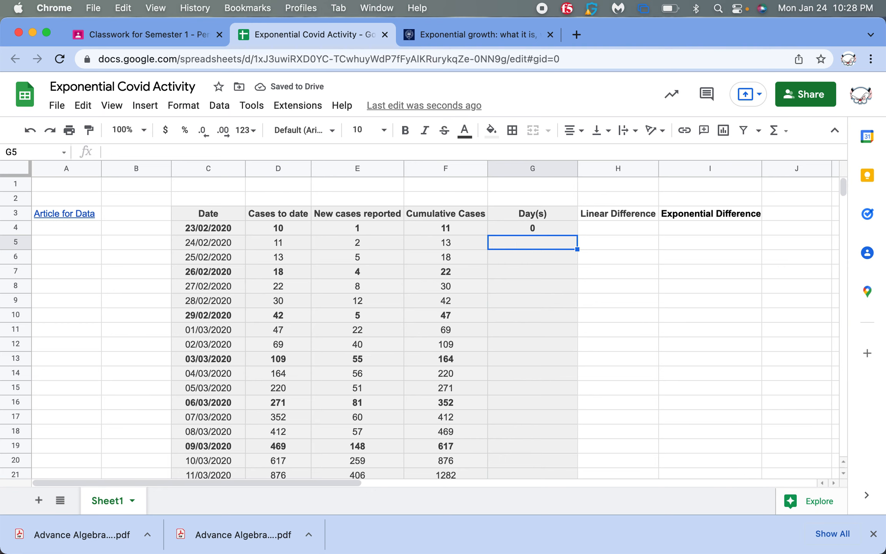
- Enter the formula =G4+1 in cell G5 to calculate the second day number from the cell above
{"action": "type", "text": "="}
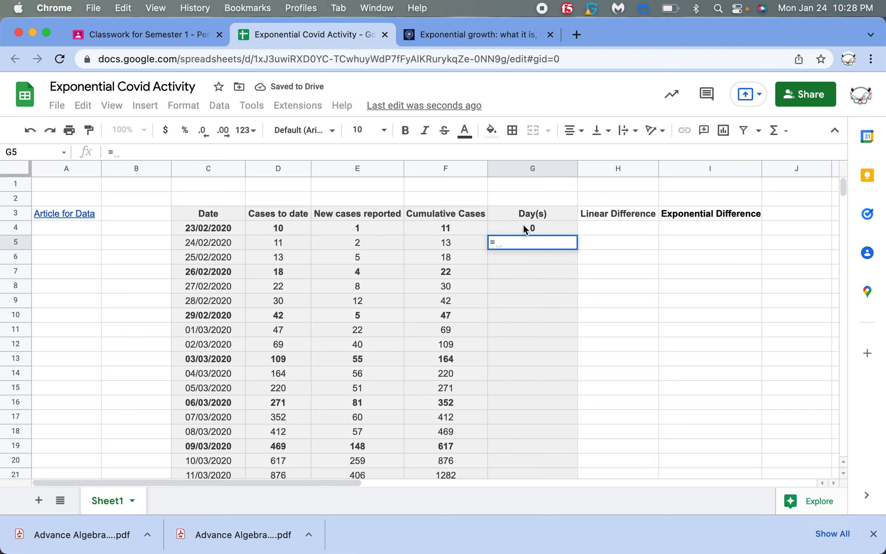
{"action": "left_click", "coordinate": [523, 225]}
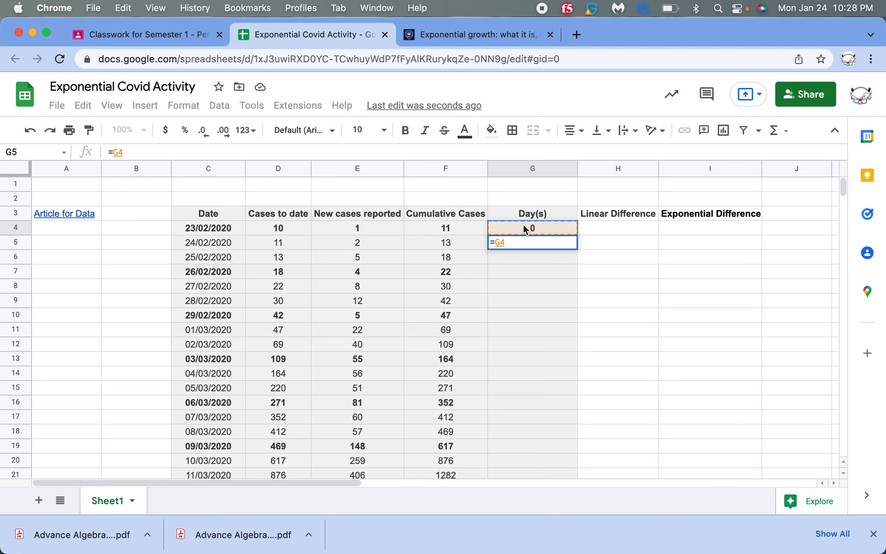
{"action": "type", "text": "+1"}
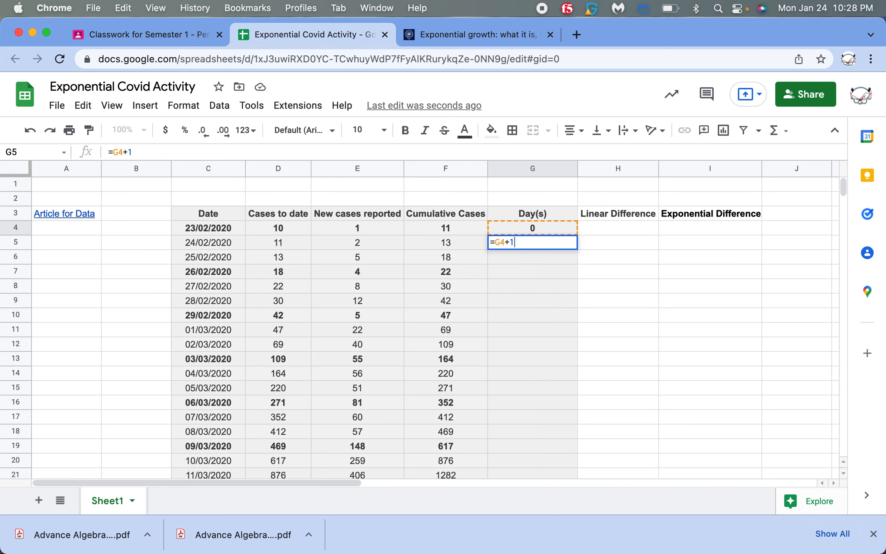
{"action": "key", "text": "Return"}
{"action": "key", "text": "Up"}
{"action": "key", "text": "Up"}
{"action": "key", "text": "Down"}
{"action": "key", "text": "Up"}
{"action": "key", "text": "Down"}
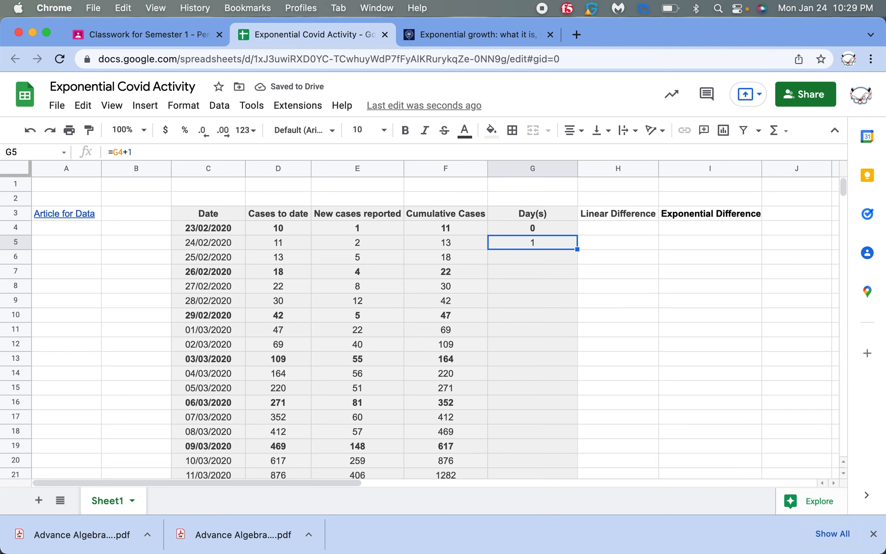
- Test the G5 formula by setting G4 to 2 and to 3, and restore G4 to 0
{"action": "key", "text": "Up"}
{"action": "type", "text": "2"}
{"action": "key", "text": "Return"}
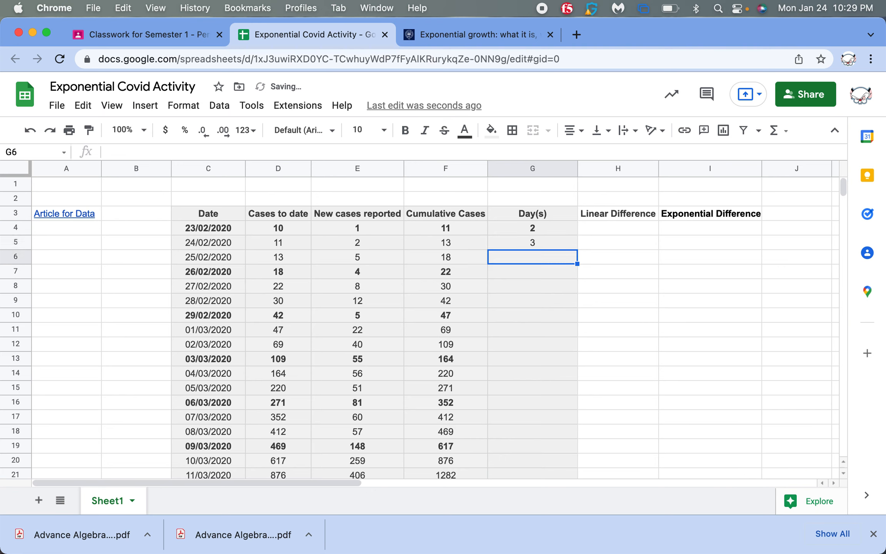
{"action": "key", "text": "Up"}
{"action": "type", "text": "3"}
{"action": "key", "text": "Return"}
{"action": "key", "text": "Up"}
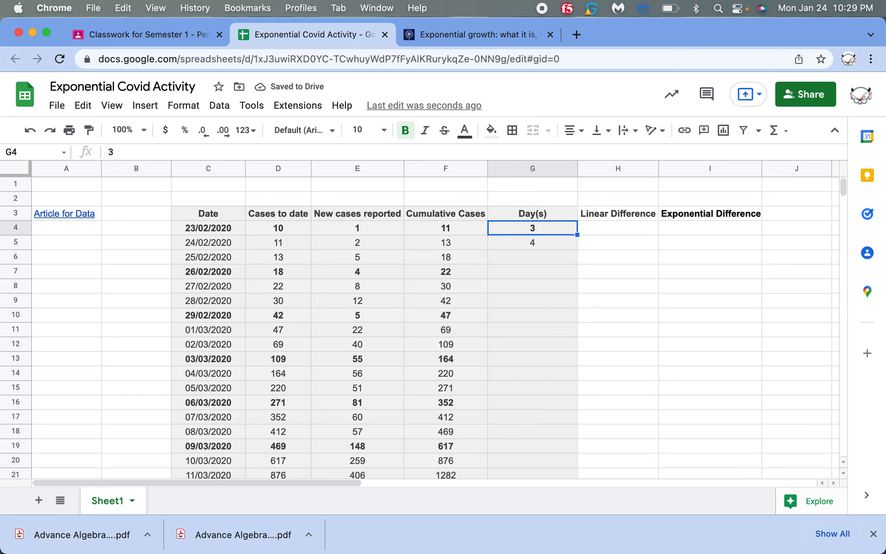
{"action": "type", "text": "0"}
{"action": "key", "text": "Return"}
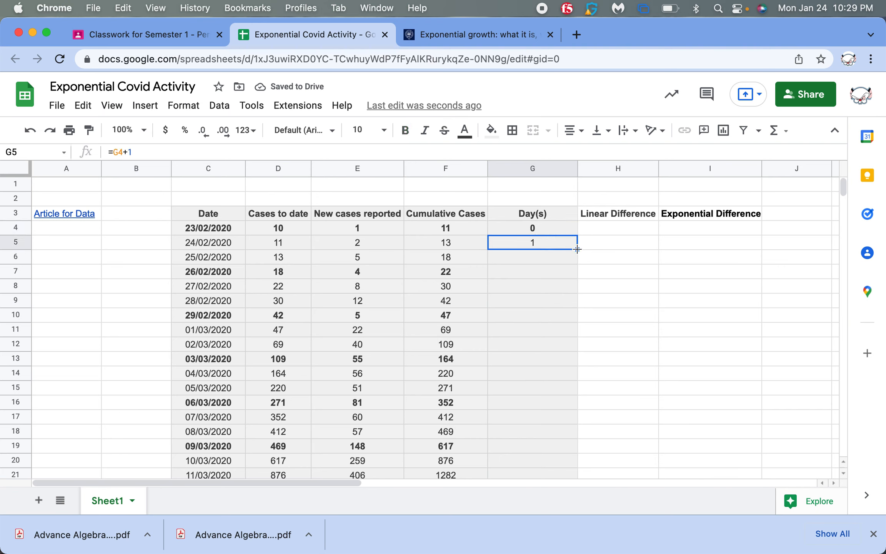
- Fill the G5 formula down the Day(s) column through G33, the row dated 23/03/2020
{"action": "left_click_drag", "start_coordinate": [577, 249], "coordinate": [532, 300]}
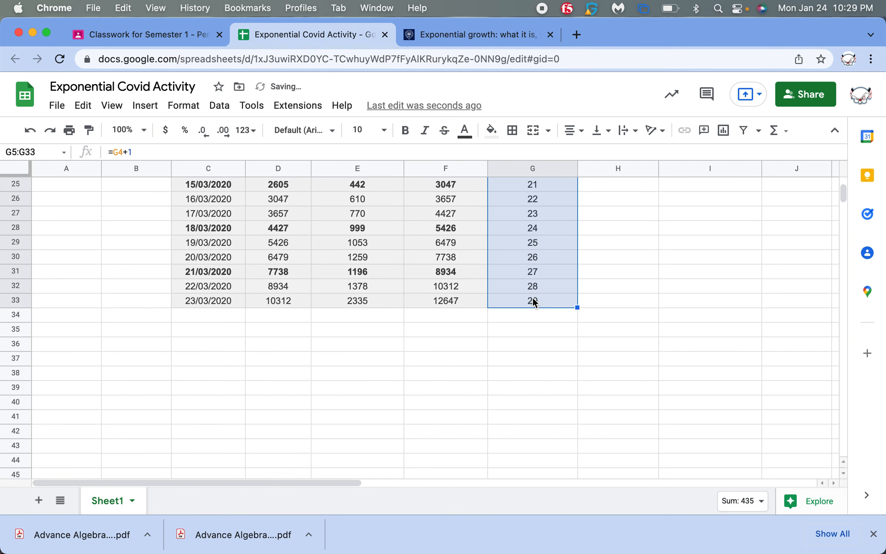
{"action": "scroll", "coordinate": [532, 301], "scroll_direction": "up", "scroll_amount": 6}
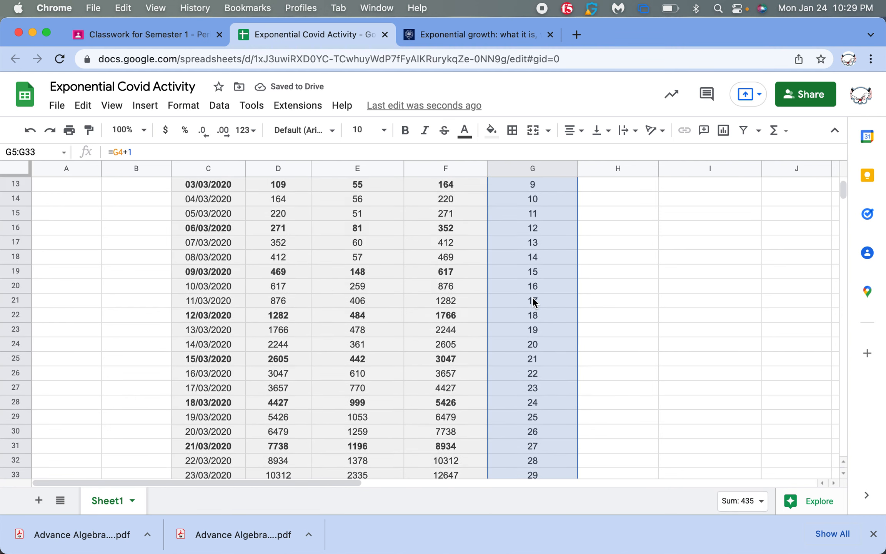
{"action": "scroll", "coordinate": [533, 302], "scroll_direction": "down", "scroll_amount": 2}
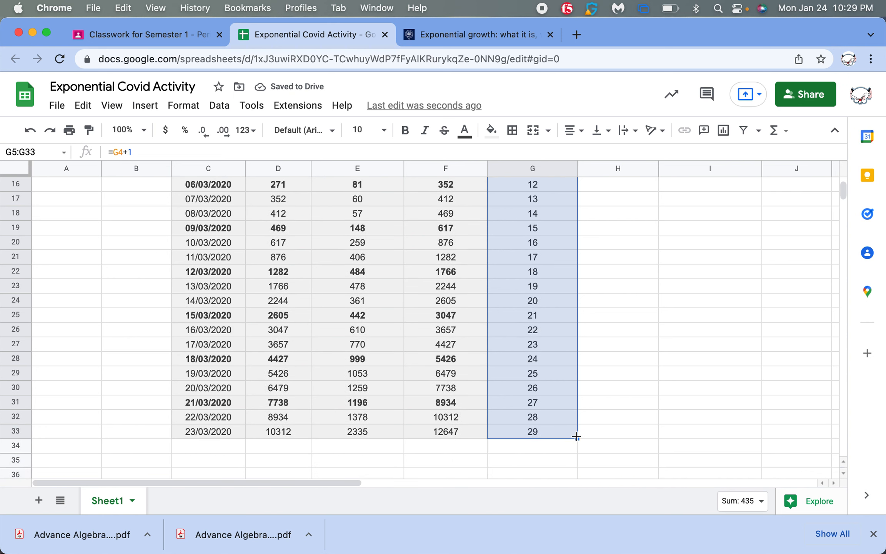
- Examine the copied formulas in the Day(s) column from G29 up to G24
{"action": "left_click", "coordinate": [535, 369]}
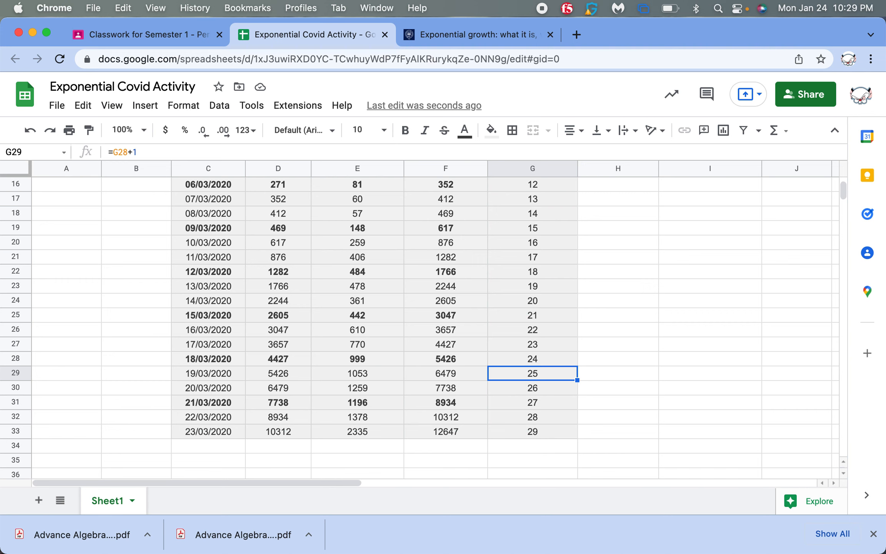
{"action": "key", "text": "Up"}
{"action": "key", "text": "Up"}
{"action": "key", "text": "Up"}
{"action": "key", "text": "Up"}
{"action": "key", "text": "Up"}
{"action": "scroll", "coordinate": [423, 326], "scroll_direction": "up", "scroll_amount": 5}
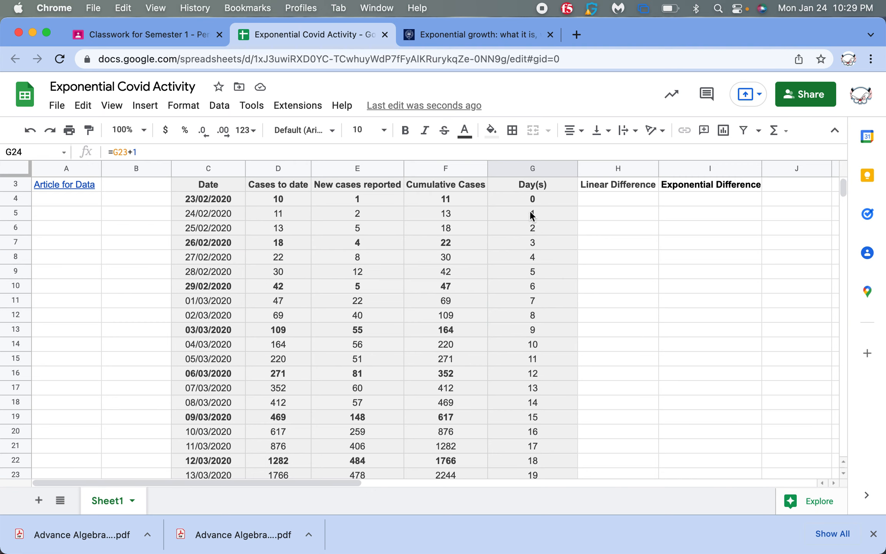
{"action": "scroll", "coordinate": [529, 202], "scroll_direction": "up", "scroll_amount": 1}
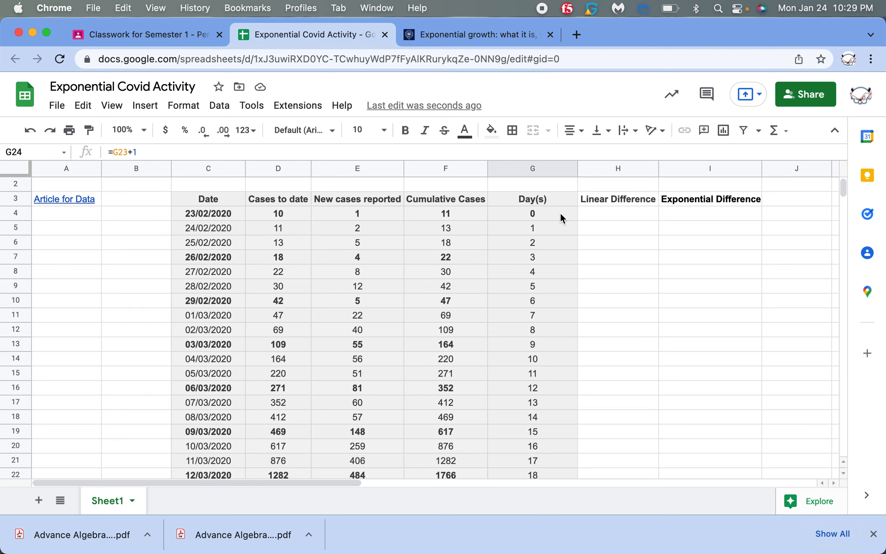
- Hide column E, New cases reported
{"action": "left_click", "coordinate": [592, 211]}
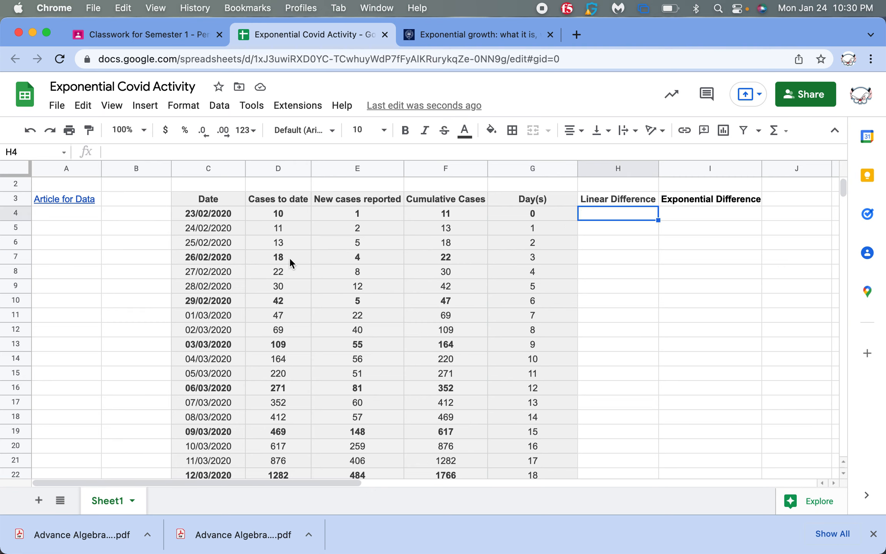
{"action": "left_click", "coordinate": [346, 219]}
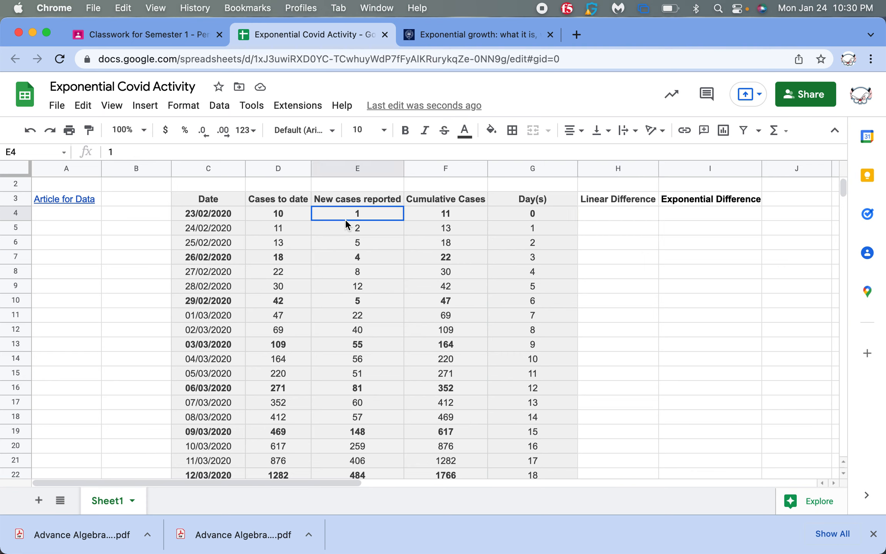
{"action": "left_click", "coordinate": [423, 214]}
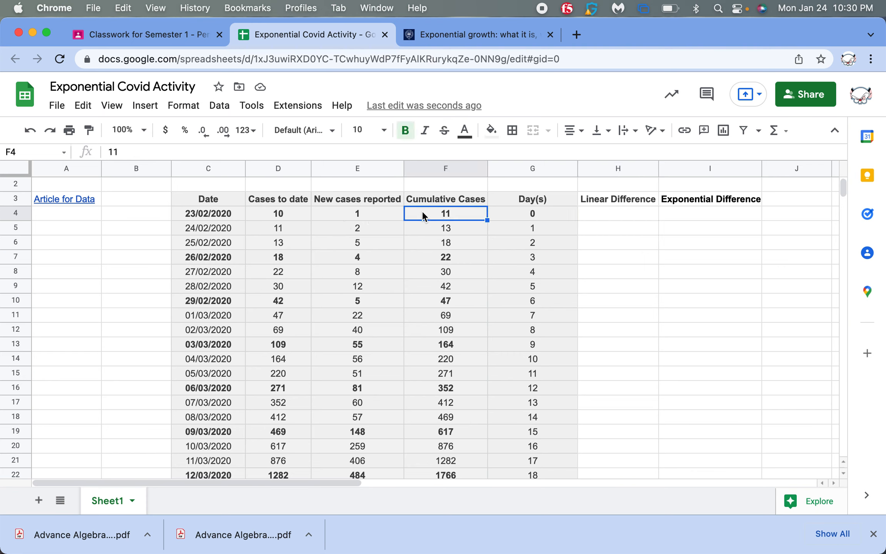
{"action": "left_click", "coordinate": [369, 168]}
{"action": "right_click", "coordinate": [371, 170]}
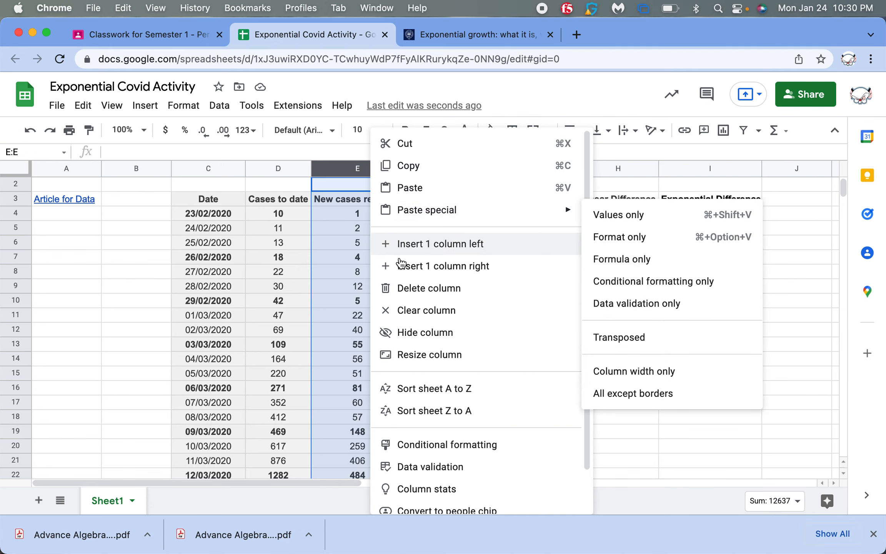
{"action": "left_click", "coordinate": [423, 333]}
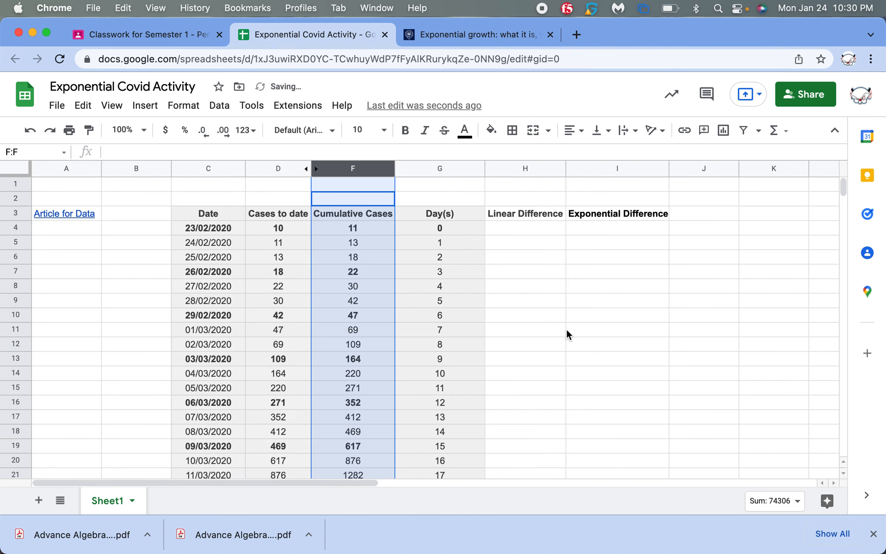
- Compare the Cases to date and Cumulative Cases values in rows 4 to 6
{"action": "left_click", "coordinate": [535, 222]}
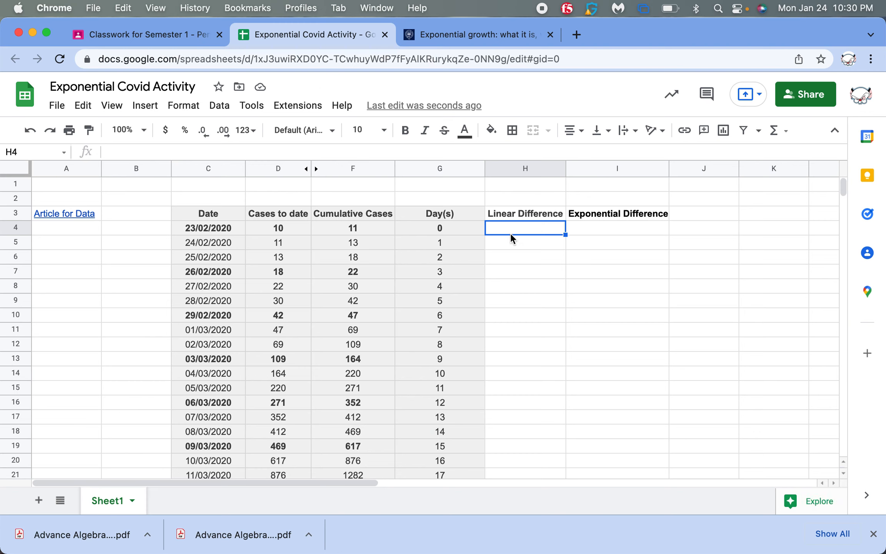
{"action": "left_click", "coordinate": [298, 227]}
{"action": "left_click", "coordinate": [349, 227]}
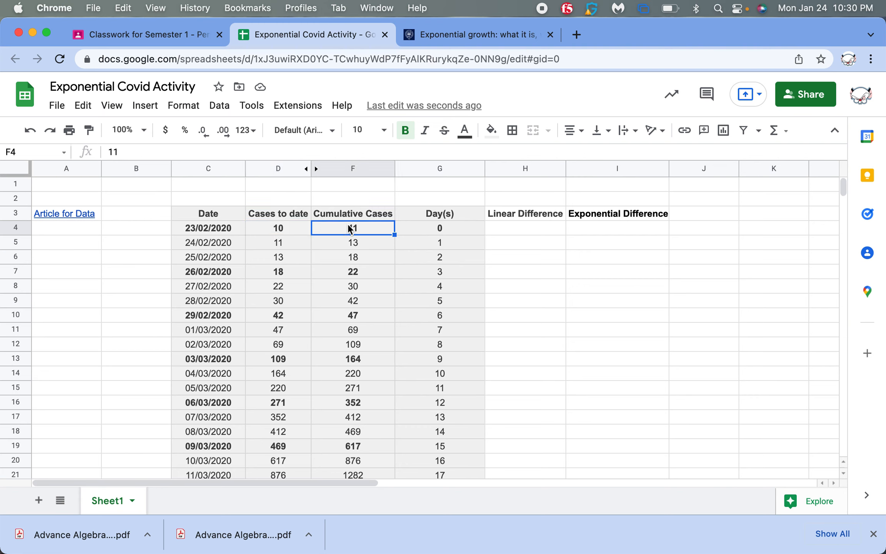
{"action": "left_click", "coordinate": [375, 245]}
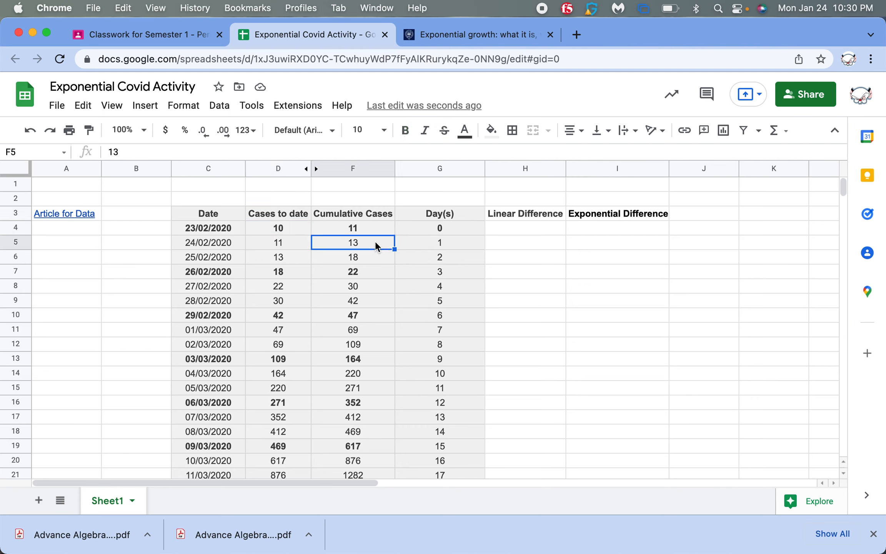
{"action": "key", "text": "Up"}
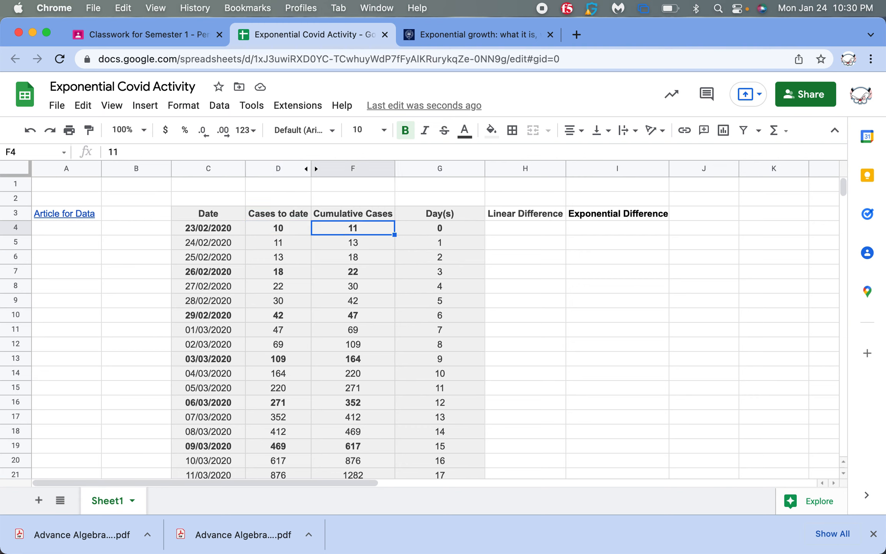
{"action": "key", "text": "Down"}
{"action": "key", "text": "Down"}
{"action": "key", "text": "Up"}
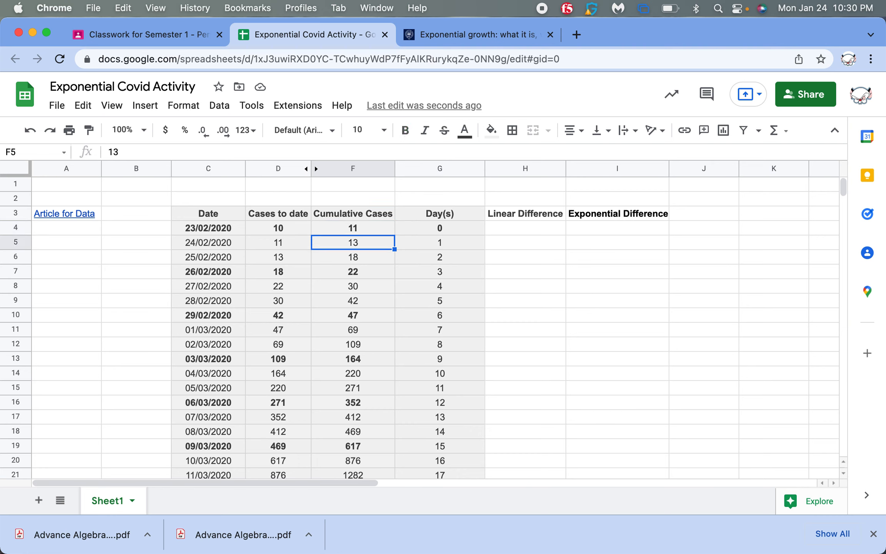
{"action": "key", "text": "Down"}
{"action": "key", "text": "Left"}
{"action": "key", "text": "Left"}
{"action": "key", "text": "Right"}
{"action": "key", "text": "Right"}
{"action": "key", "text": "Right"}
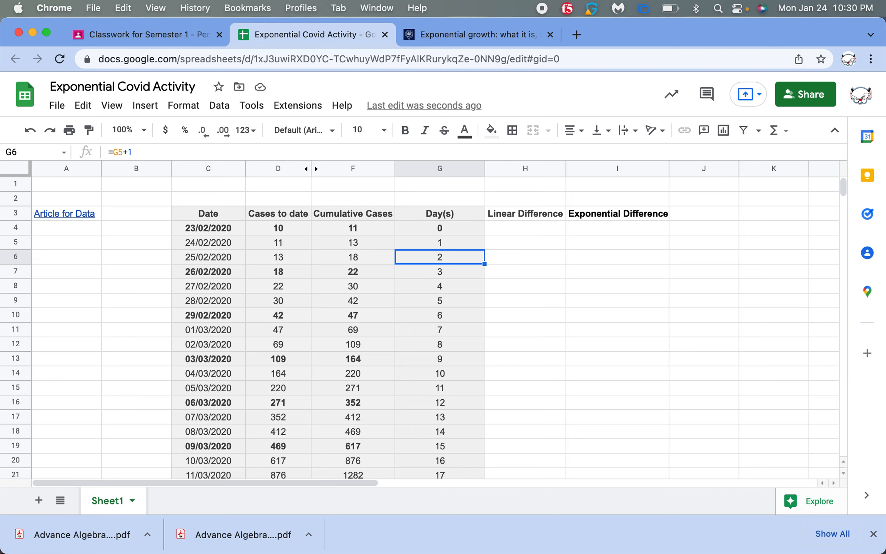
{"action": "key", "text": "Right"}
{"action": "key", "text": "Up"}
{"action": "key", "text": "Up"}
{"action": "type", "text": "="}
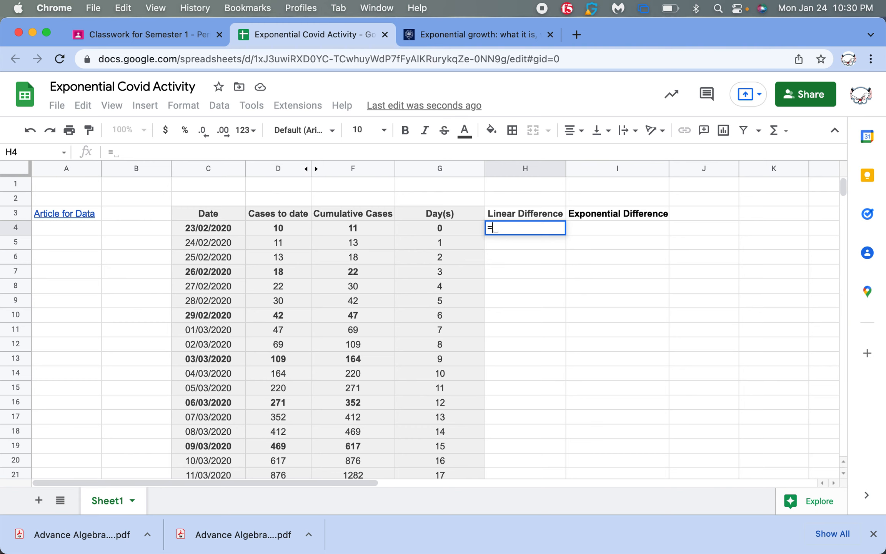
{"action": "key", "text": "Escape"}
{"action": "key", "text": "Down"}
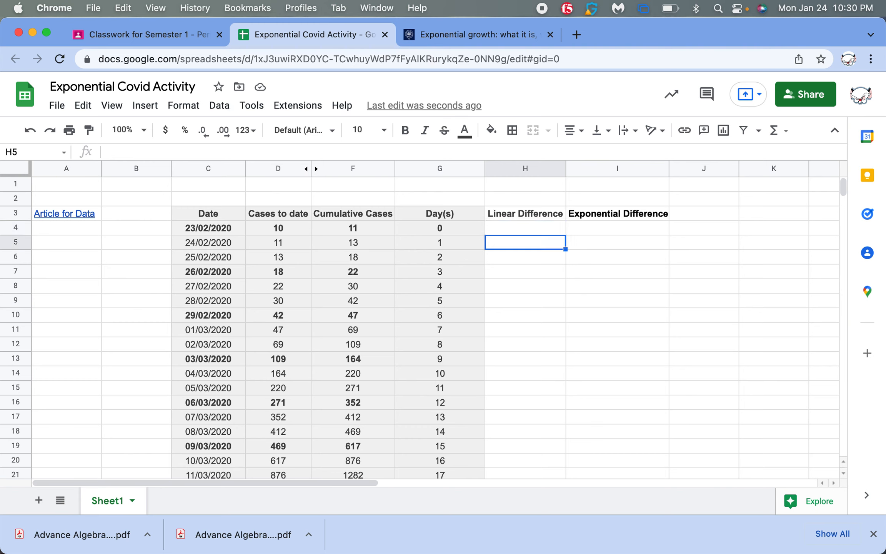
- Compare the two case counts for 23/02/2020 and enter 1 as the Linear Difference in H4
{"action": "left_click", "coordinate": [361, 232]}
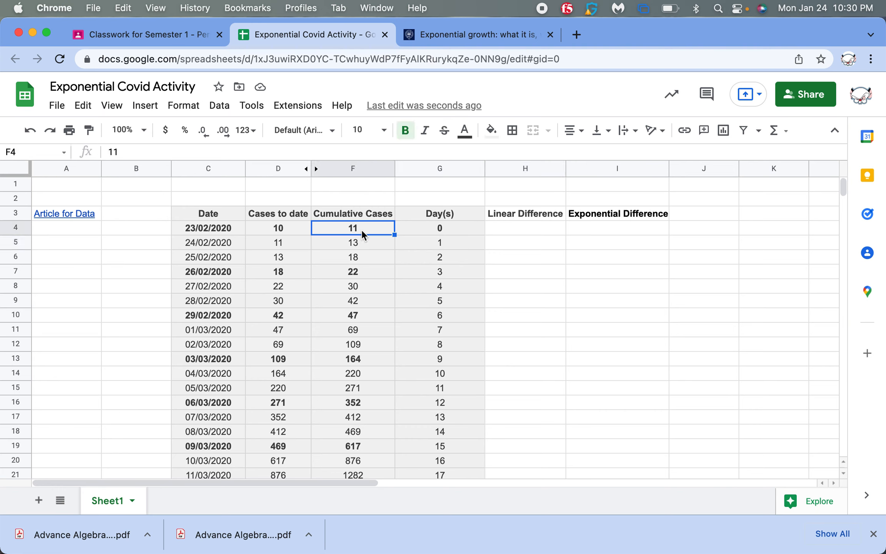
{"action": "key", "text": "Left"}
{"action": "key", "text": "Left"}
{"action": "key", "text": "Right"}
{"action": "key", "text": "Right"}
{"action": "key", "text": "Down"}
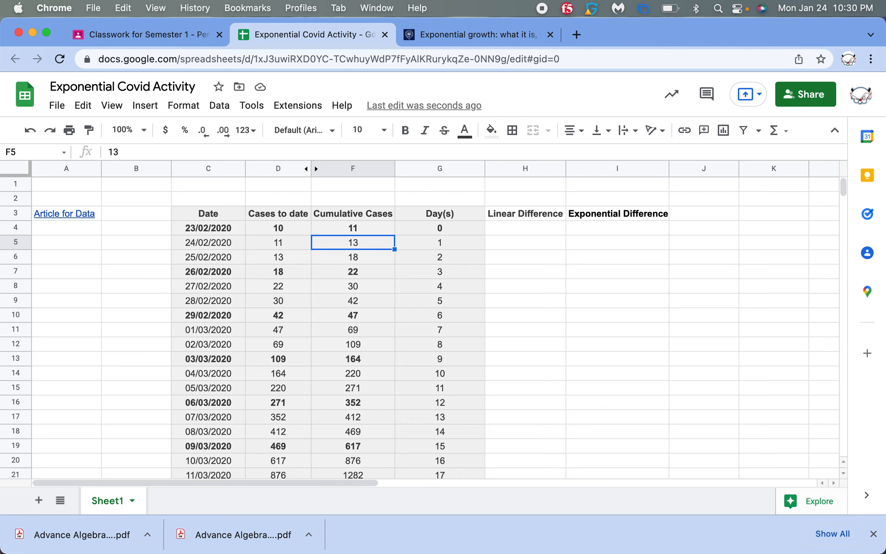
{"action": "key", "text": "Right"}
{"action": "key", "text": "Right"}
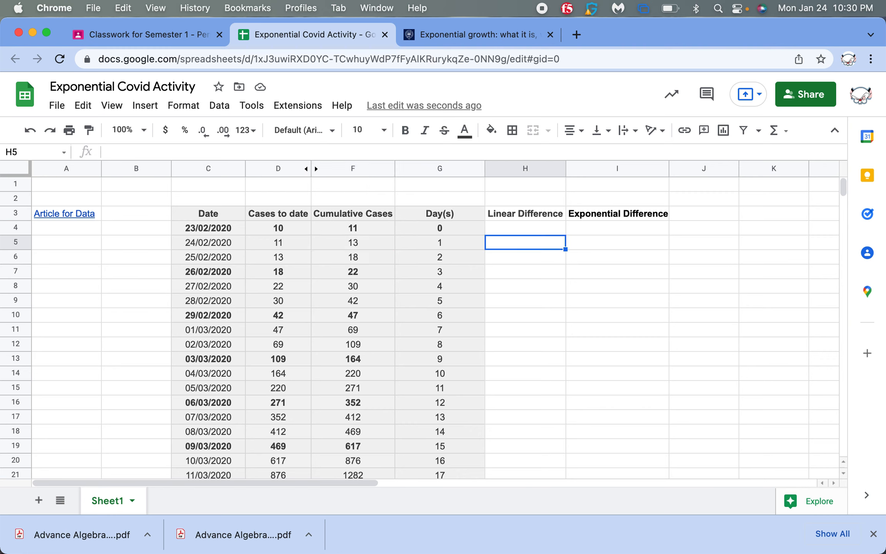
{"action": "key", "text": "Up"}
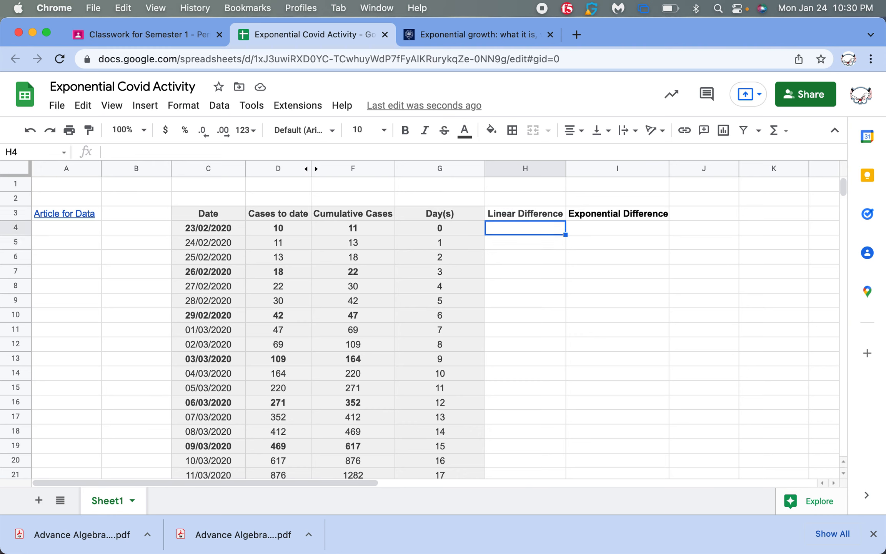
{"action": "type", "text": "1"}
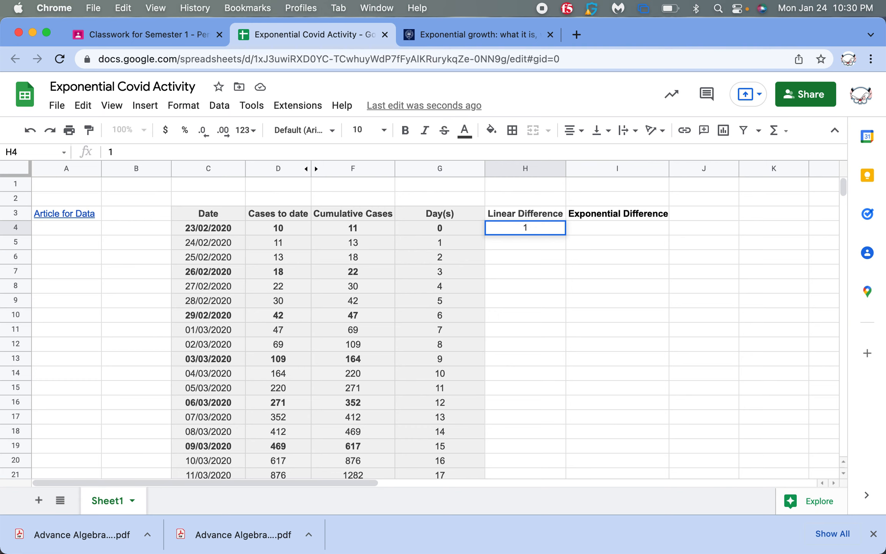
{"action": "key", "text": "Return"}
- Compare the two case counts for 24/02/2020 and enter 2 as the Linear Difference in H5
{"action": "key", "text": "Left"}
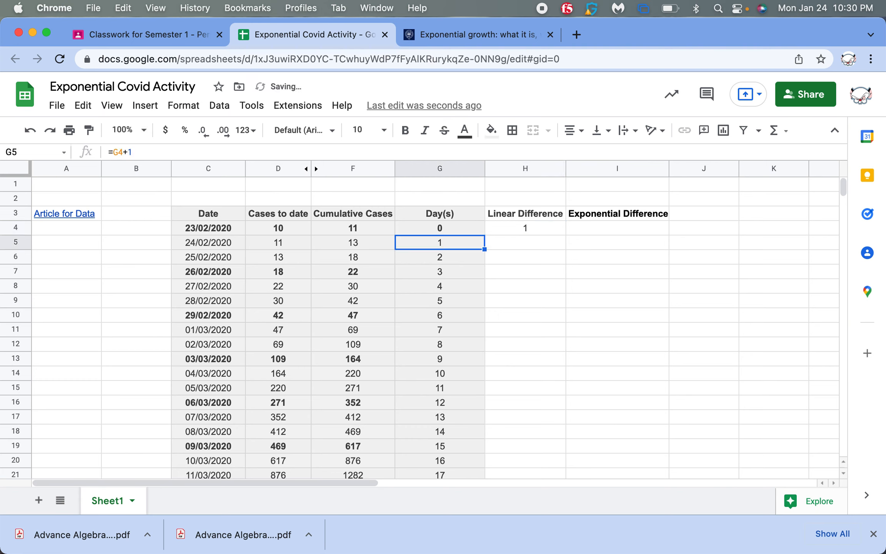
{"action": "key", "text": "Up"}
{"action": "key", "text": "Left"}
{"action": "key", "text": "Left"}
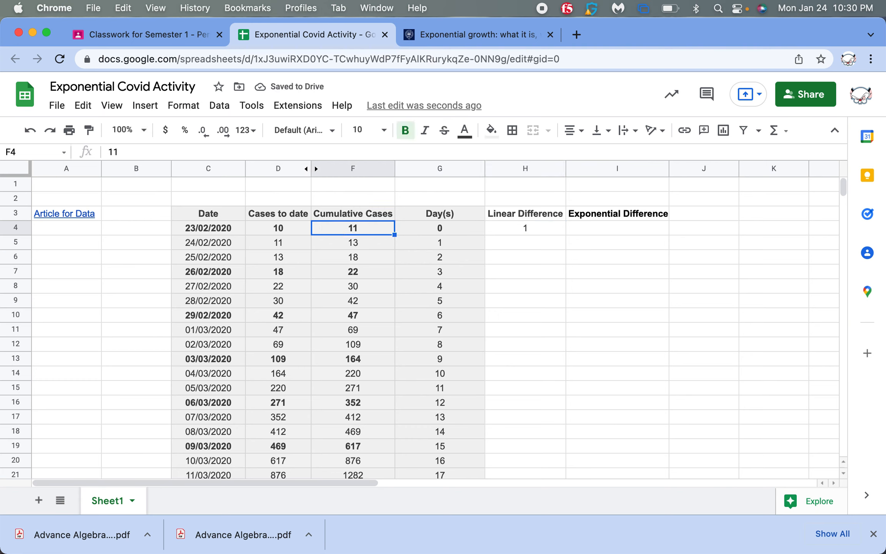
{"action": "key", "text": "Right"}
{"action": "key", "text": "Right"}
{"action": "key", "text": "Down"}
{"action": "key", "text": "Left"}
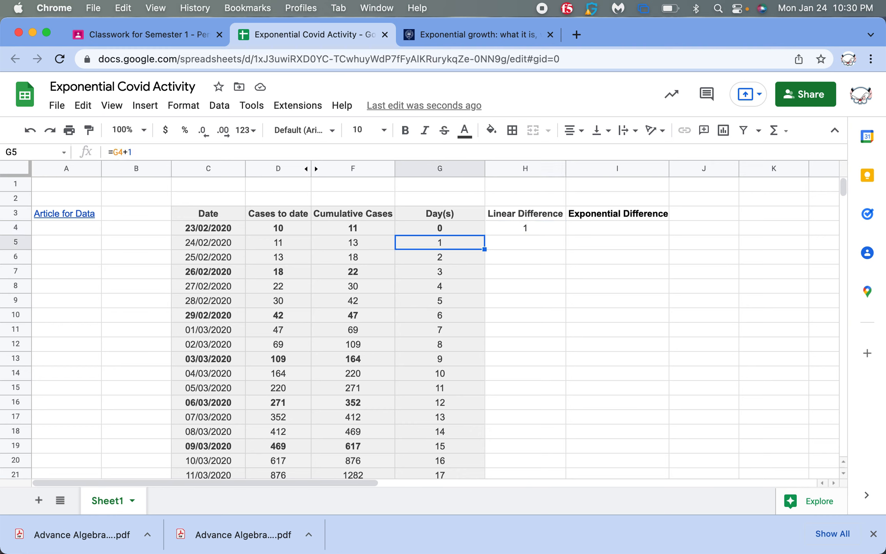
{"action": "key", "text": "Left"}
{"action": "key", "text": "Left"}
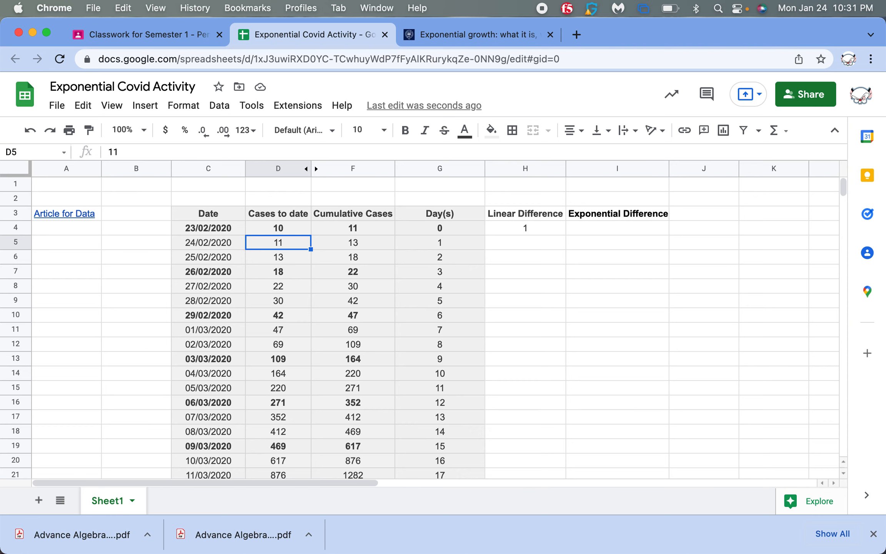
{"action": "key", "text": "Right"}
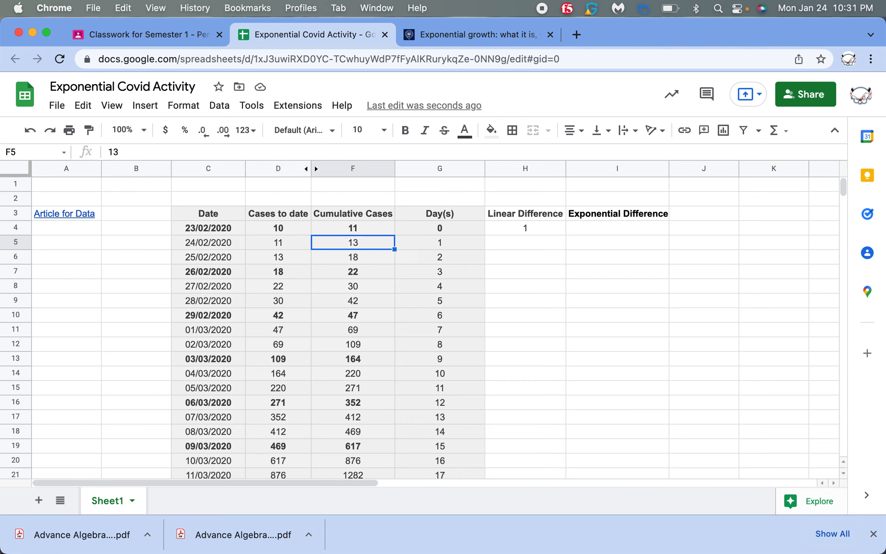
{"action": "key", "text": "Right"}
{"action": "key", "text": "Right"}
{"action": "type", "text": "2"}
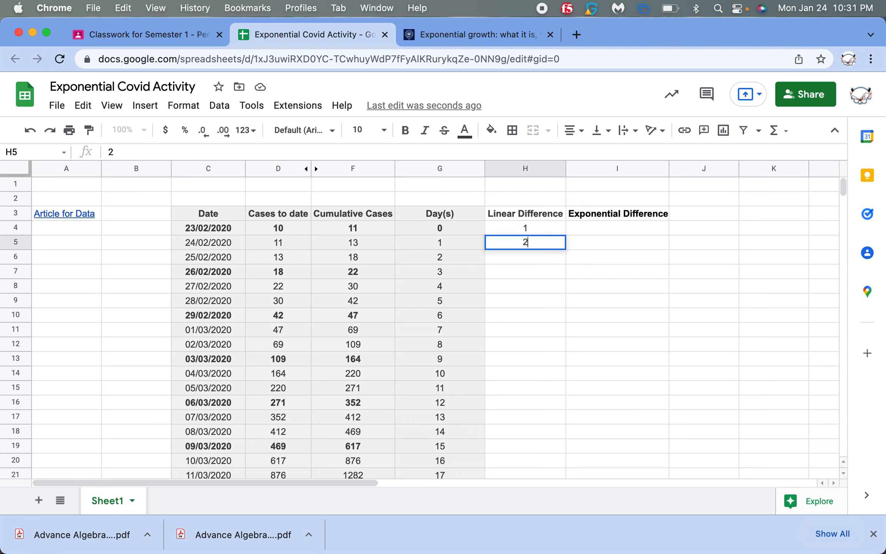
{"action": "key", "text": "Return"}
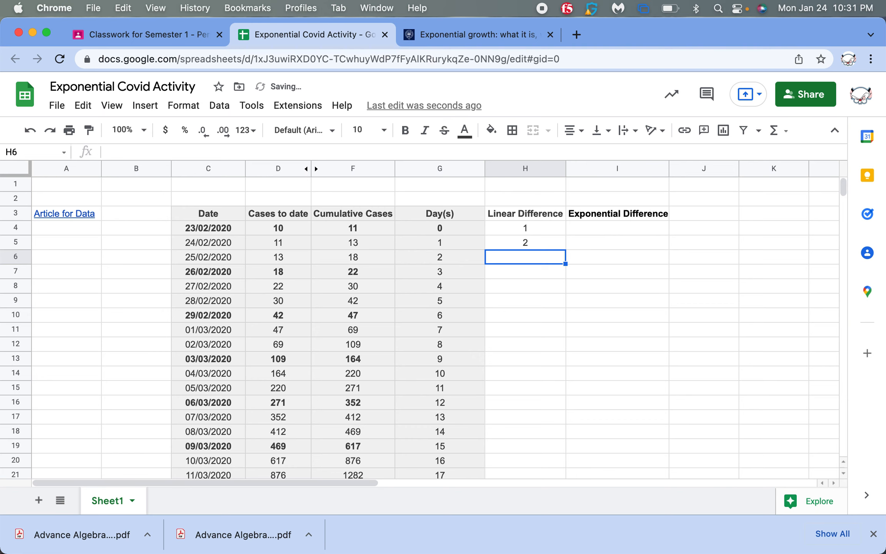
- Review the Cases to date and Cumulative Cases pairs in rows 4 and 5 that give the linear differences
{"action": "key", "text": "Left"}
{"action": "key", "text": "Left"}
{"action": "key", "text": "Left"}
{"action": "key", "text": "Right"}
{"action": "key", "text": "Up"}
{"action": "key", "text": "Up"}
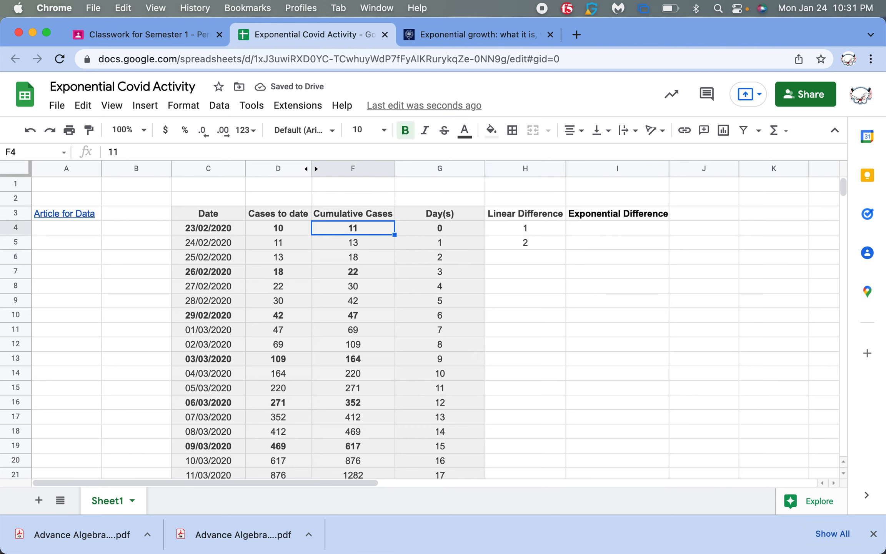
{"action": "key", "text": "Left"}
{"action": "key", "text": "Right"}
{"action": "key", "text": "Left"}
{"action": "key", "text": "Right"}
{"action": "key", "text": "Down"}
{"action": "key", "text": "Left"}
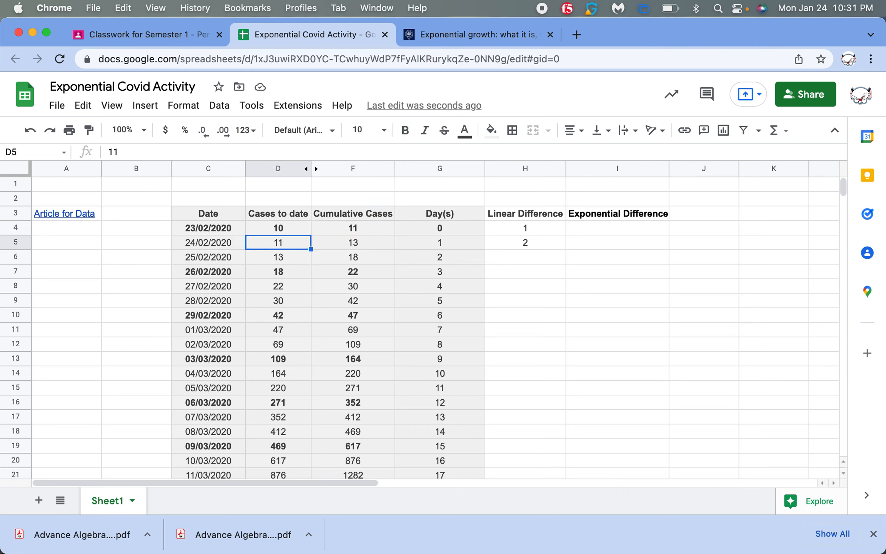
- Enter the formula =F6-D6 in H6 for the Linear Difference and decline the suggested autofill
{"action": "key", "text": "Down"}
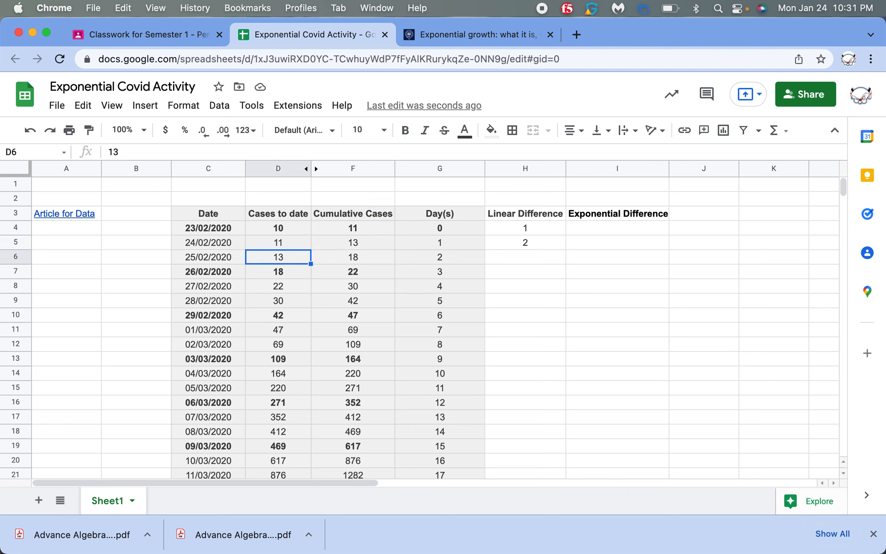
{"action": "key", "text": "Right"}
{"action": "key", "text": "Right"}
{"action": "key", "text": "Right"}
{"action": "key", "text": "Right"}
{"action": "key", "text": "Left"}
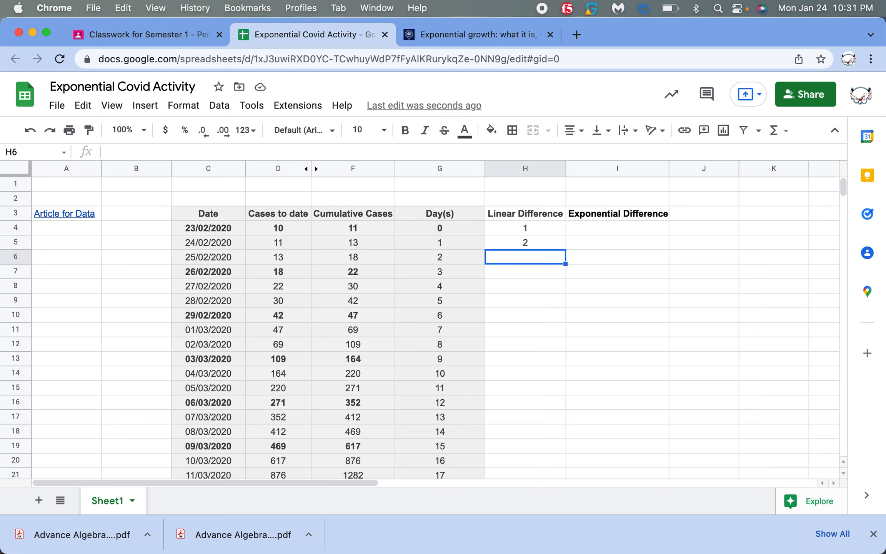
{"action": "type", "text": "="}
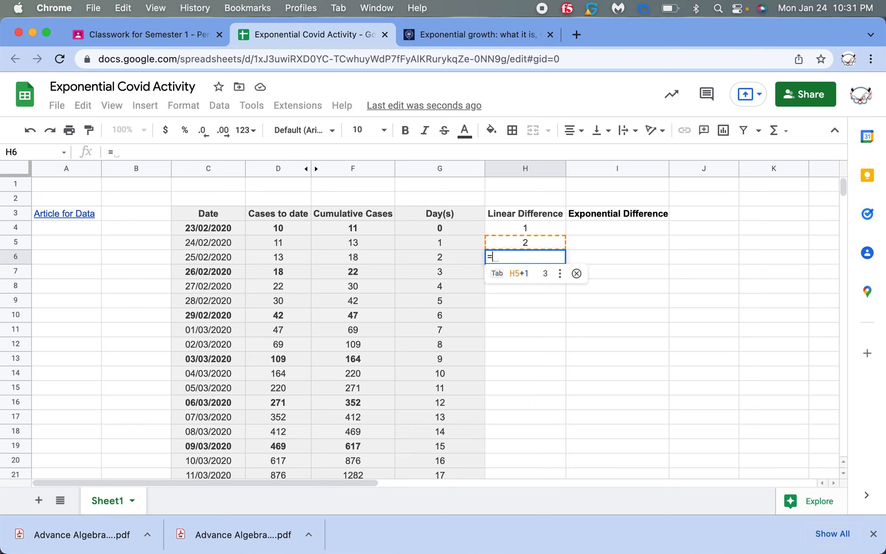
{"action": "left_click", "coordinate": [353, 258]}
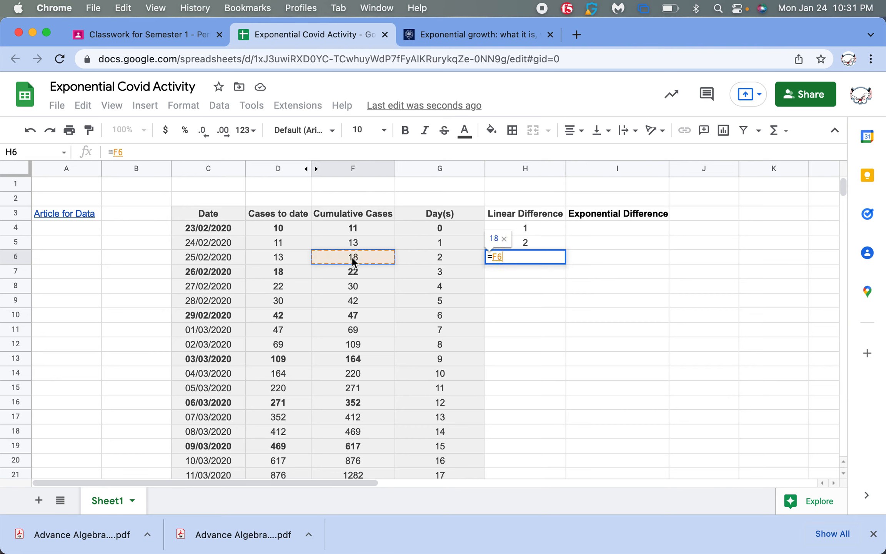
{"action": "type", "text": "-"}
{"action": "left_click", "coordinate": [280, 260]}
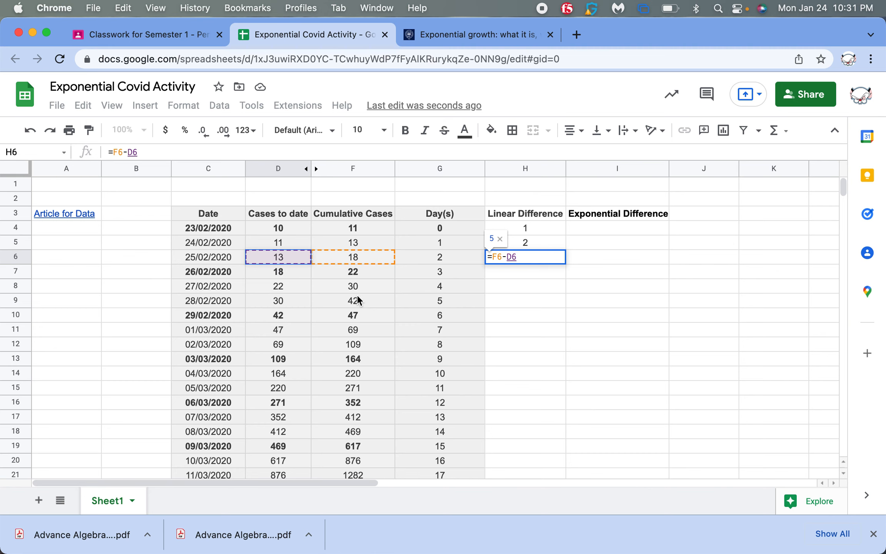
{"action": "key", "text": "Return"}
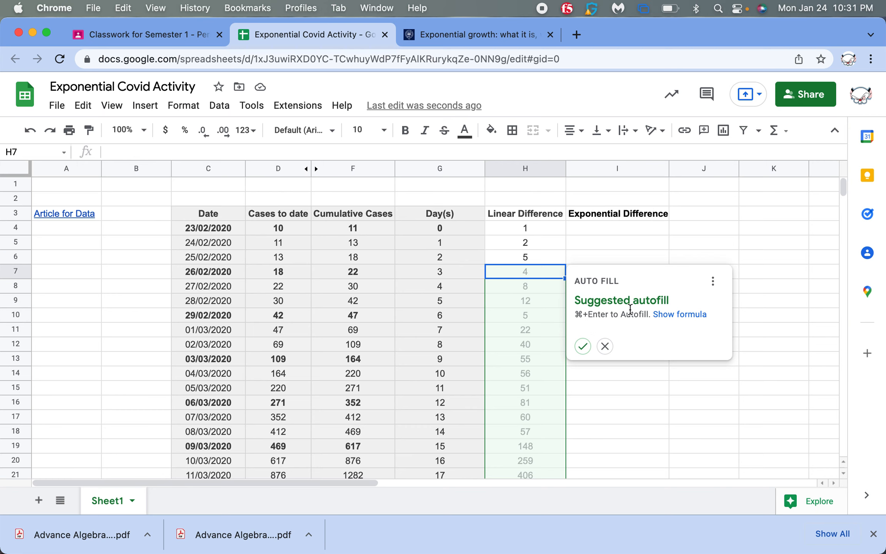
{"action": "left_click", "coordinate": [605, 346]}
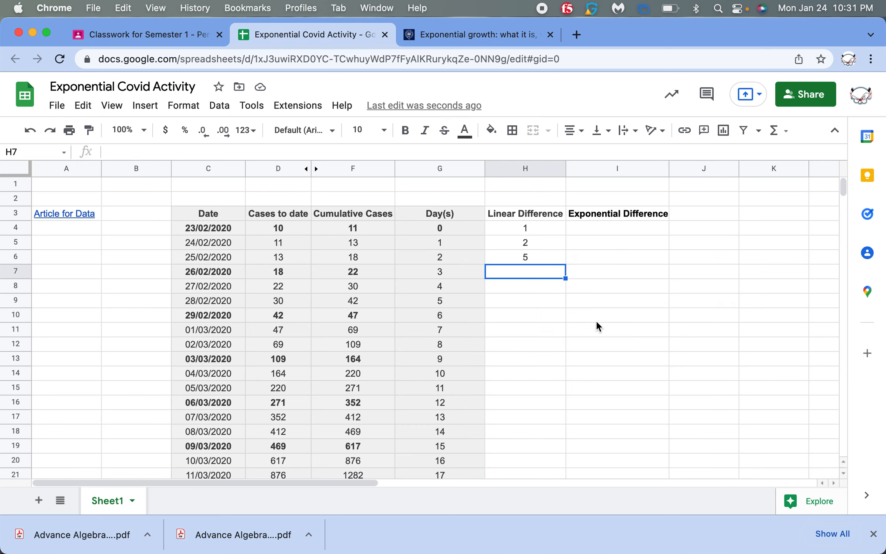
- Fill the H6 formula down the Linear Difference column through H33, the row dated 23/03/2020
{"action": "left_click", "coordinate": [552, 257]}
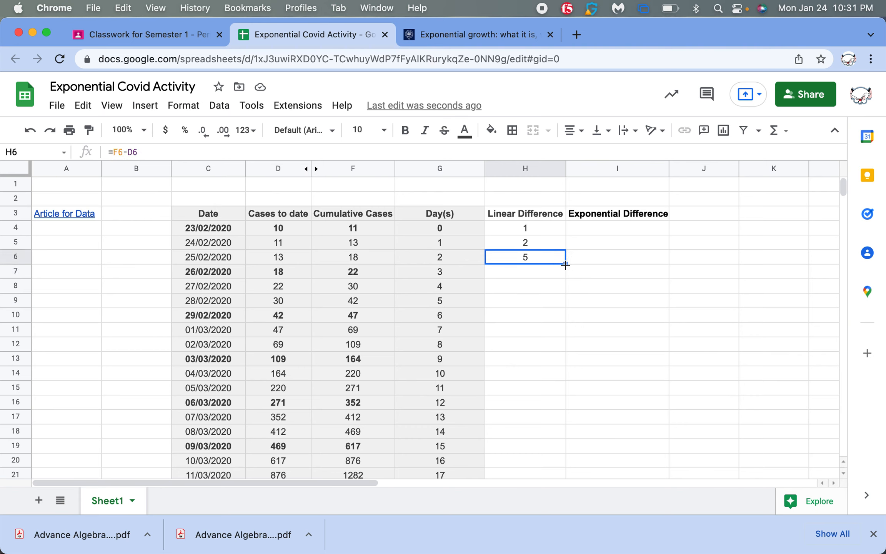
{"action": "left_click_drag", "start_coordinate": [565, 265], "coordinate": [541, 339]}
{"action": "left_click", "coordinate": [544, 363]}
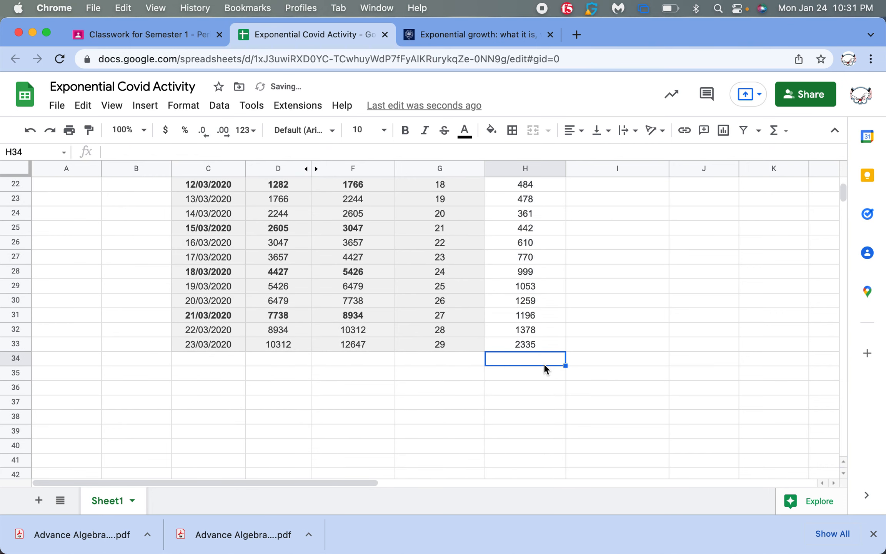
- Unhide column E, New cases reported, and check the Linear Difference values against it from row 4 downward
{"action": "scroll", "coordinate": [544, 364], "scroll_direction": "up", "scroll_amount": 10}
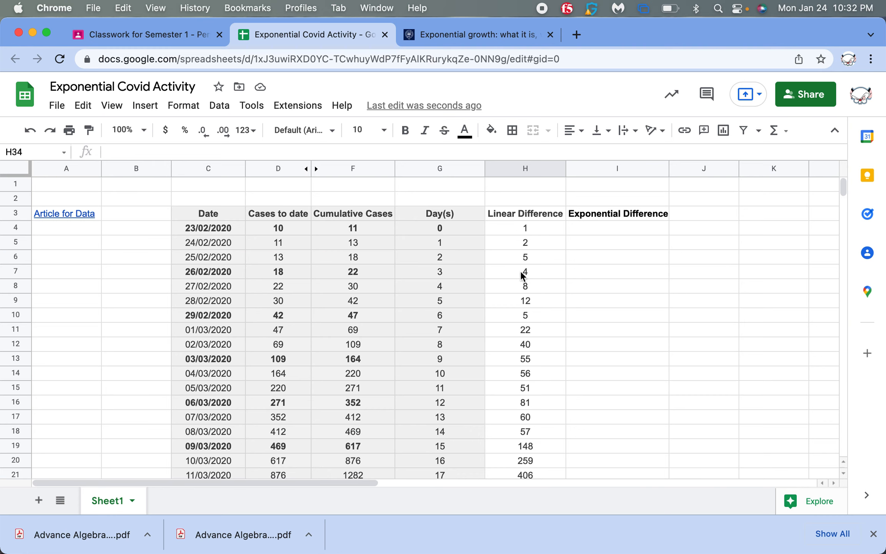
{"action": "left_click", "coordinate": [314, 169]}
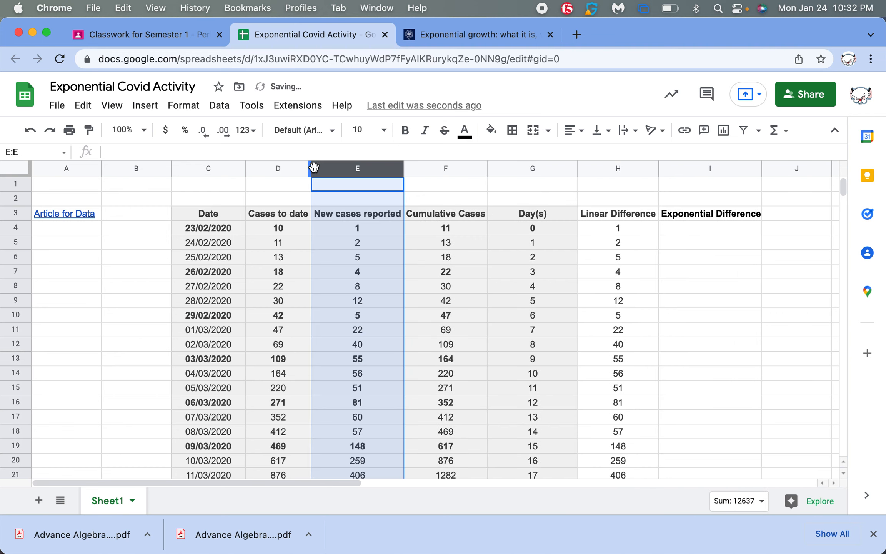
{"action": "left_click", "coordinate": [621, 234]}
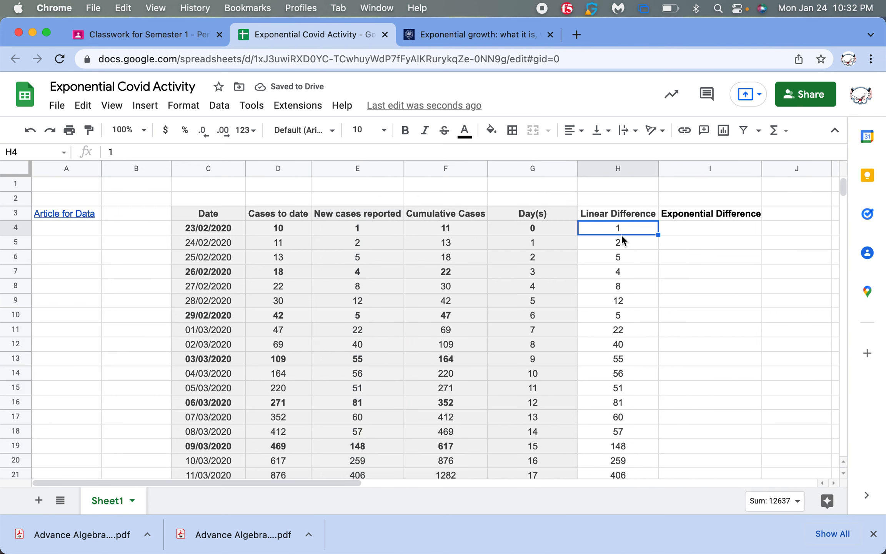
{"action": "key", "text": "Down"}
{"action": "key", "text": "Down"}
{"action": "key", "text": "Down"}
{"action": "key", "text": "Down"}
{"action": "key", "text": "Down"}
{"action": "key", "text": "Down"}
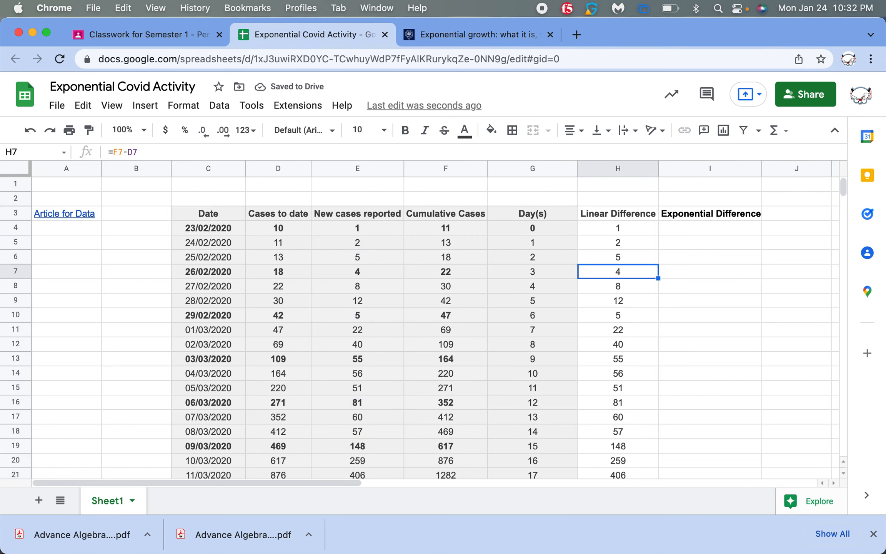
- Replace the Linear Difference header in H3 with New Cases Reported
{"action": "key", "text": "Up"}
{"action": "key", "text": "Up"}
{"action": "key", "text": "Up"}
{"action": "key", "text": "Up"}
{"action": "key", "text": "Up"}
{"action": "key", "text": "Up"}
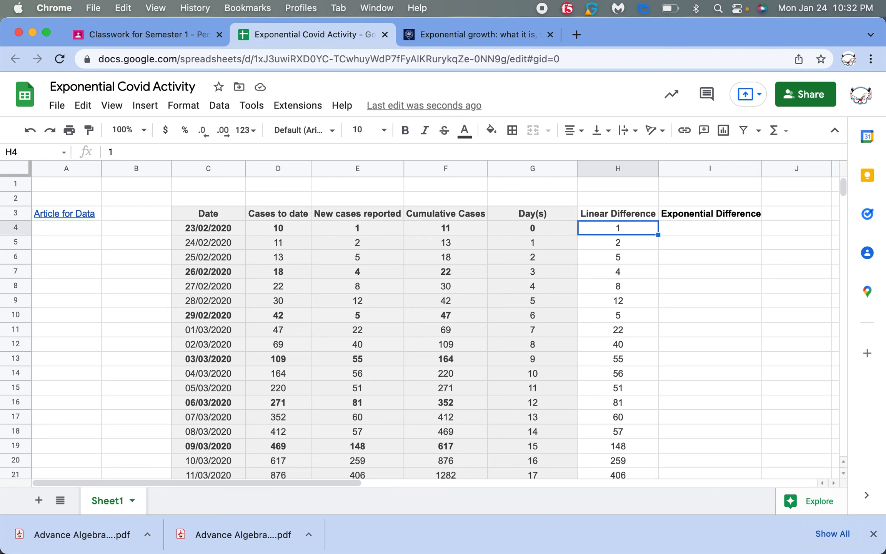
{"action": "key", "text": "Up"}
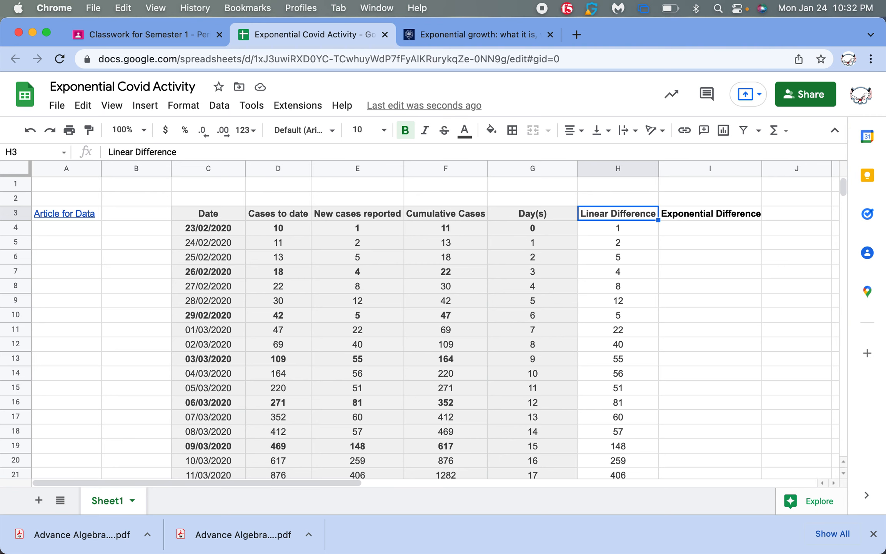
{"action": "type", "text": "NEw G"}
{"action": "key", "text": "BackSpace"}
{"action": "key", "text": "BackSpace"}
{"action": "key", "text": "BackSpace"}
{"action": "key", "text": "BackSpace"}
{"action": "type", "text": "ew "}
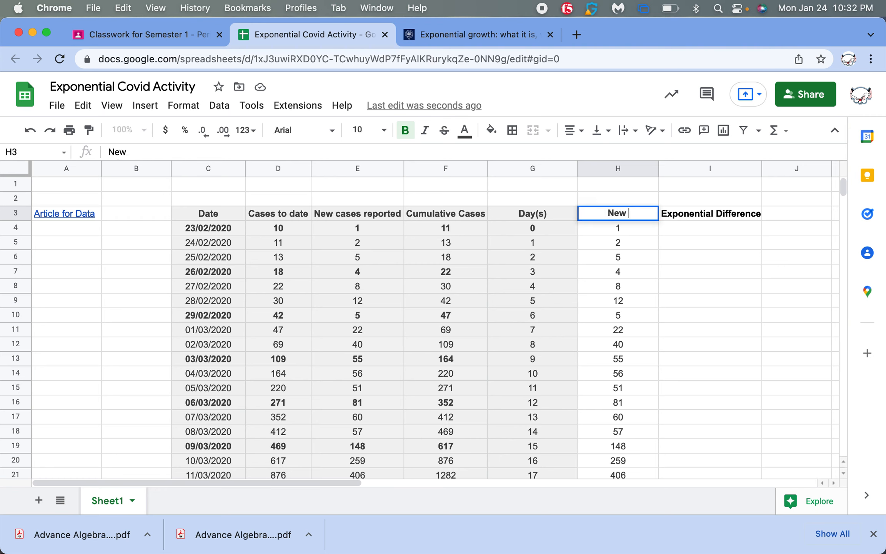
{"action": "type", "text": "Cases Reported"}
{"action": "key", "text": "Return"}
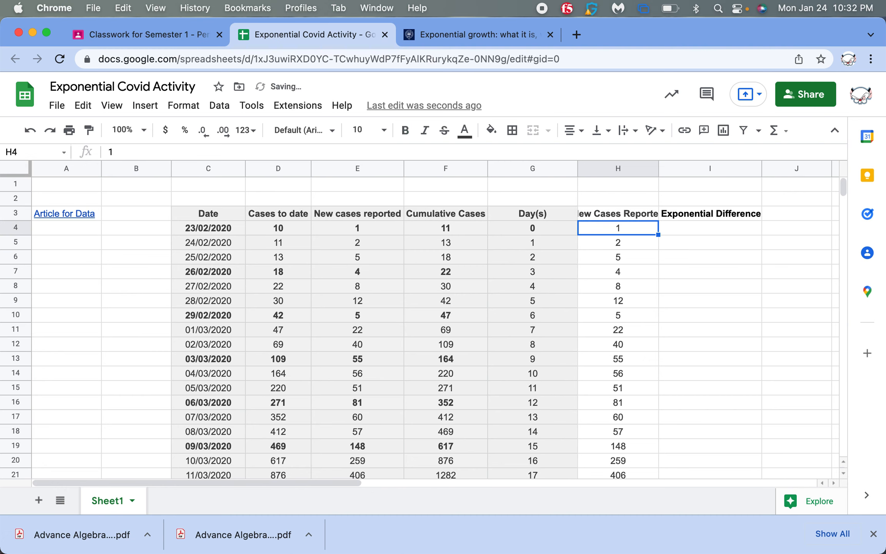
- Hide column E, the original New cases reported column
{"action": "key", "text": "Up"}
{"action": "key", "text": "Left"}
{"action": "key", "text": "Left"}
{"action": "key", "text": "Left"}
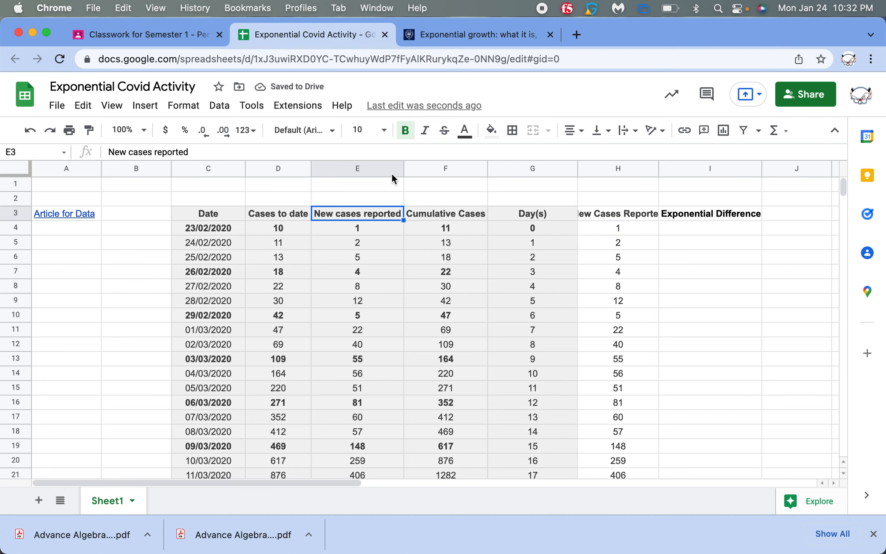
{"action": "right_click", "coordinate": [361, 171]}
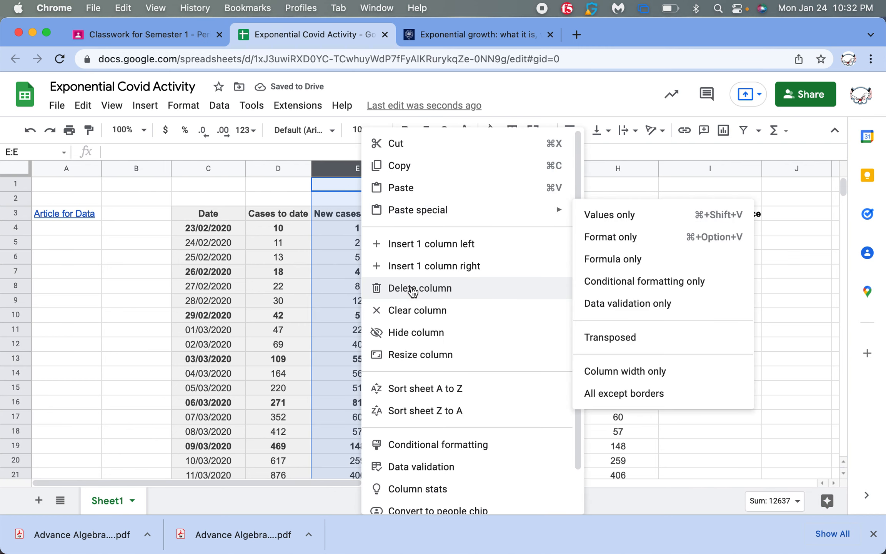
{"action": "left_click", "coordinate": [413, 333]}
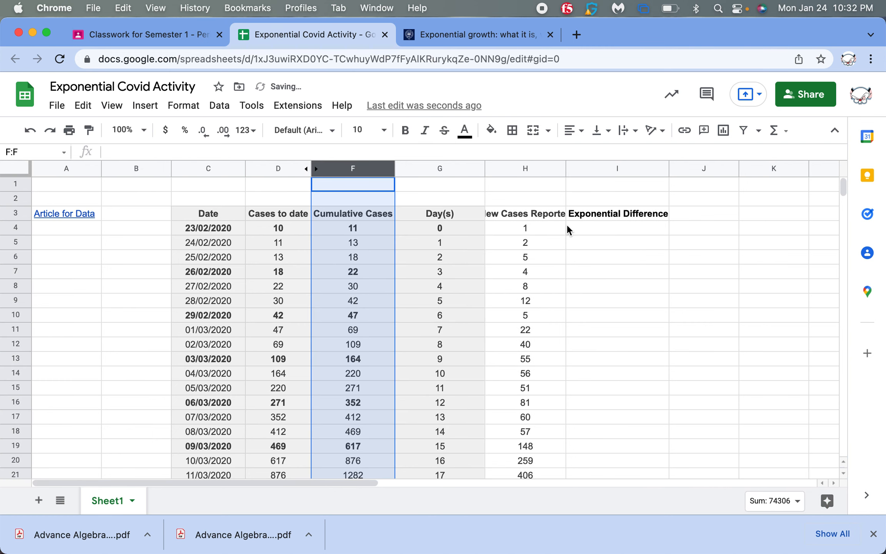
- Fit the width of column H to its New Cases Reported header
{"action": "left_click", "coordinate": [534, 216]}
{"action": "double_click", "coordinate": [564, 166]}
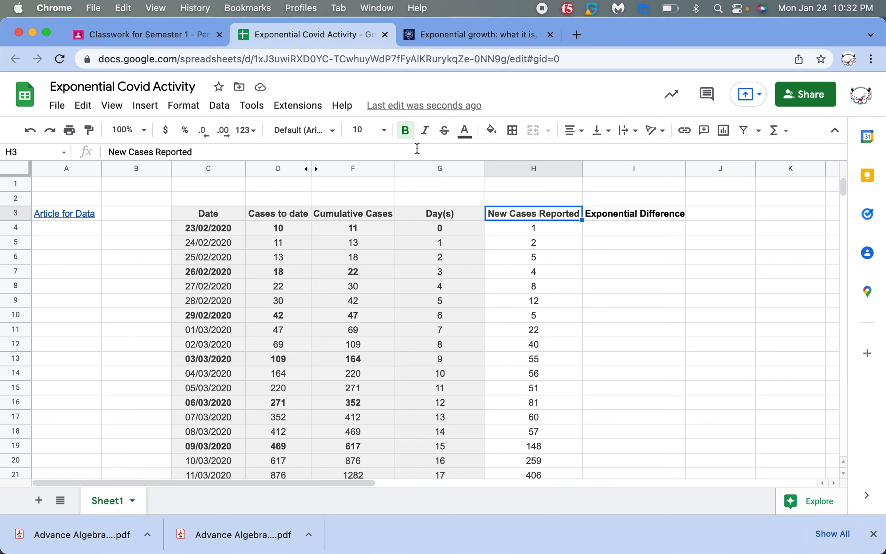
{"action": "left_click", "coordinate": [120, 9]}
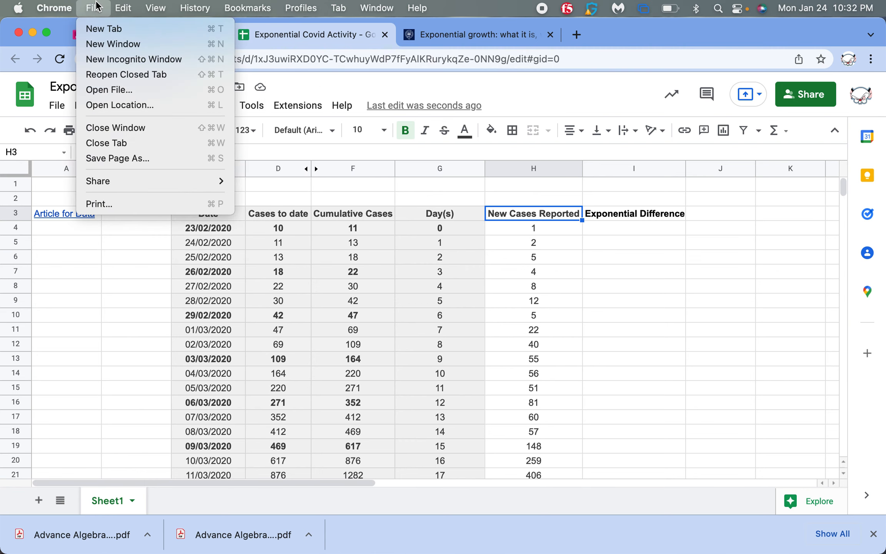